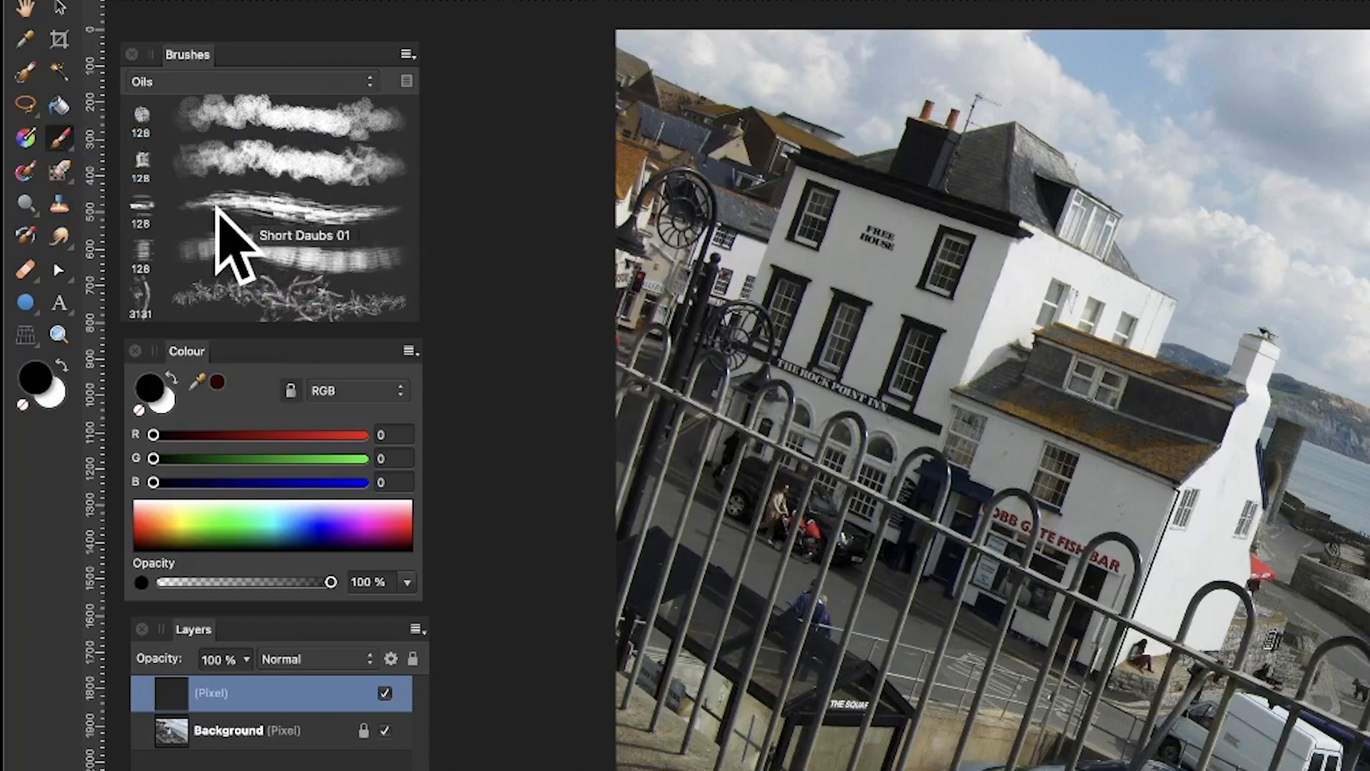
Paint rough black strokes across the buildings and shoreline with the Short Daubs 01 oil brush at 400 px width
click(216, 207)
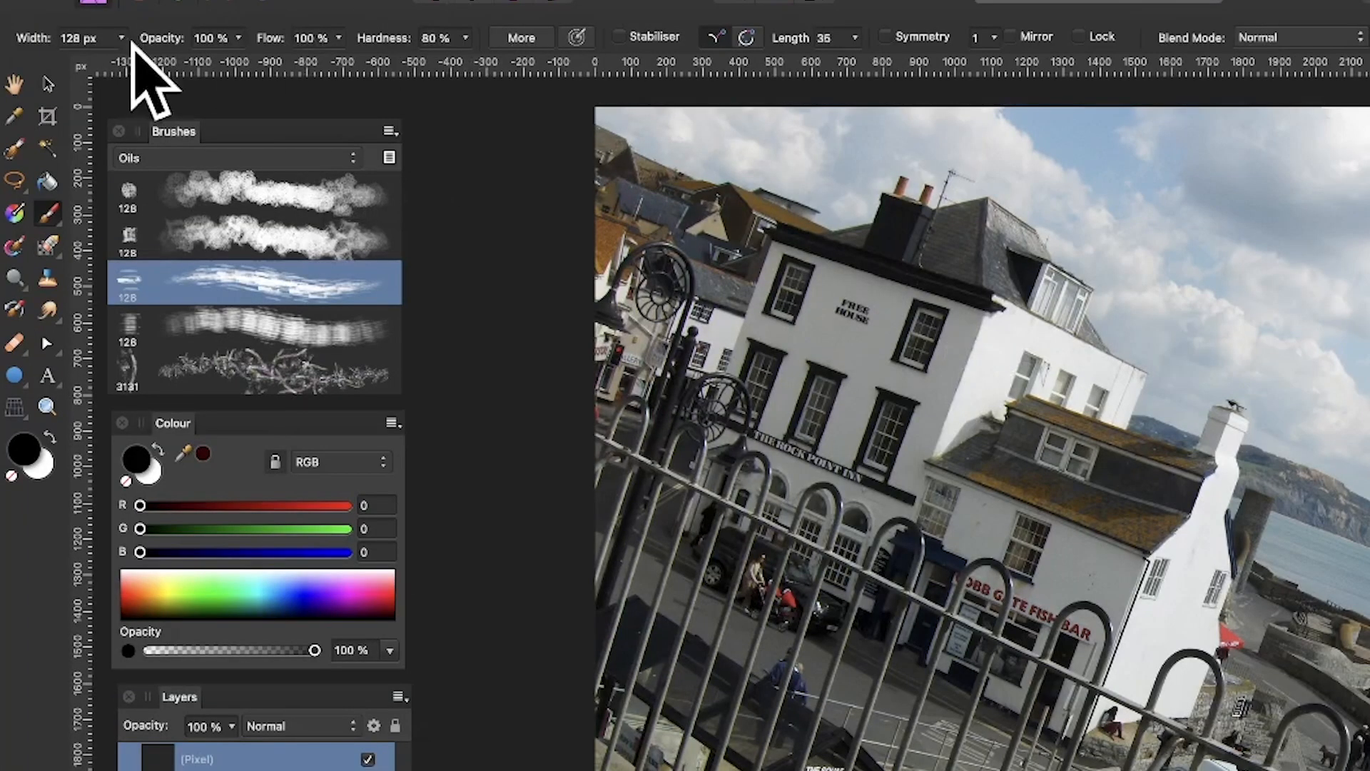
drag(120, 62, 138, 62)
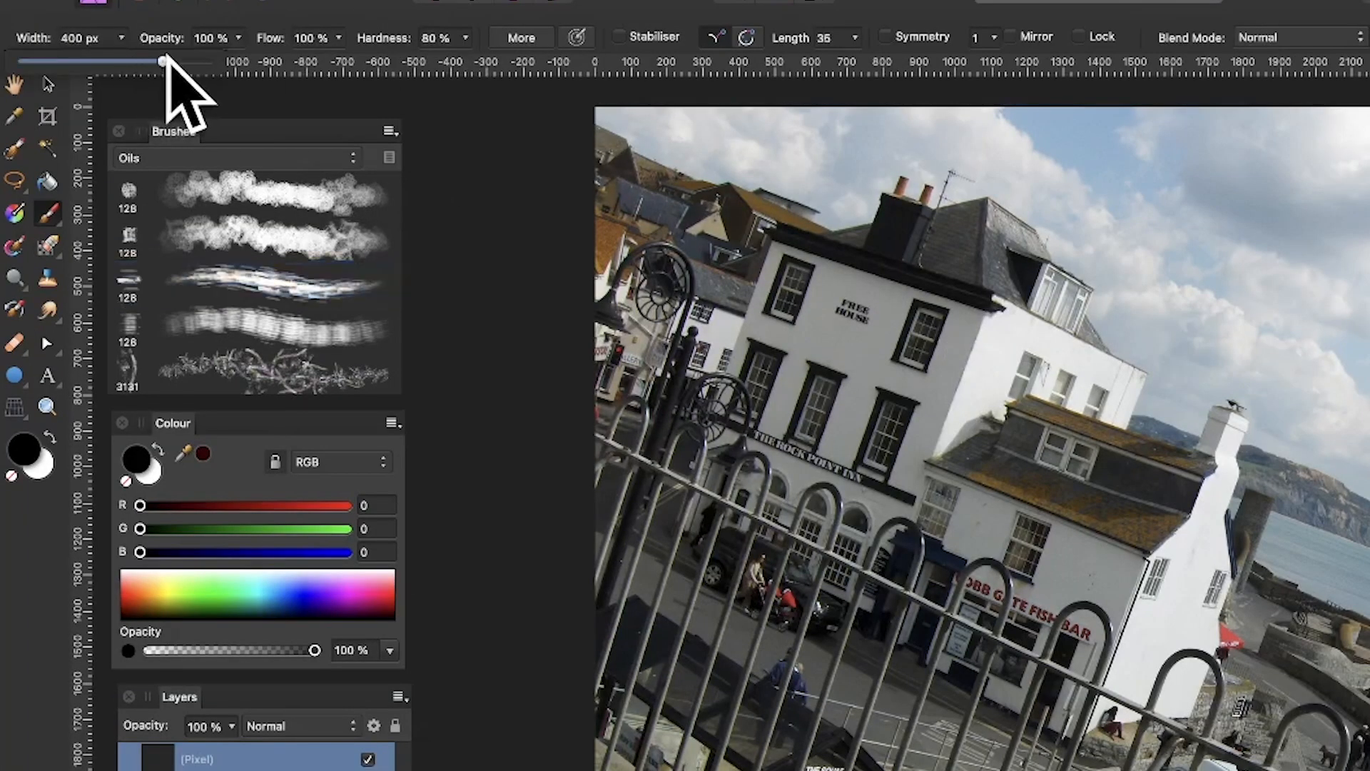
drag(887, 307, 1348, 437)
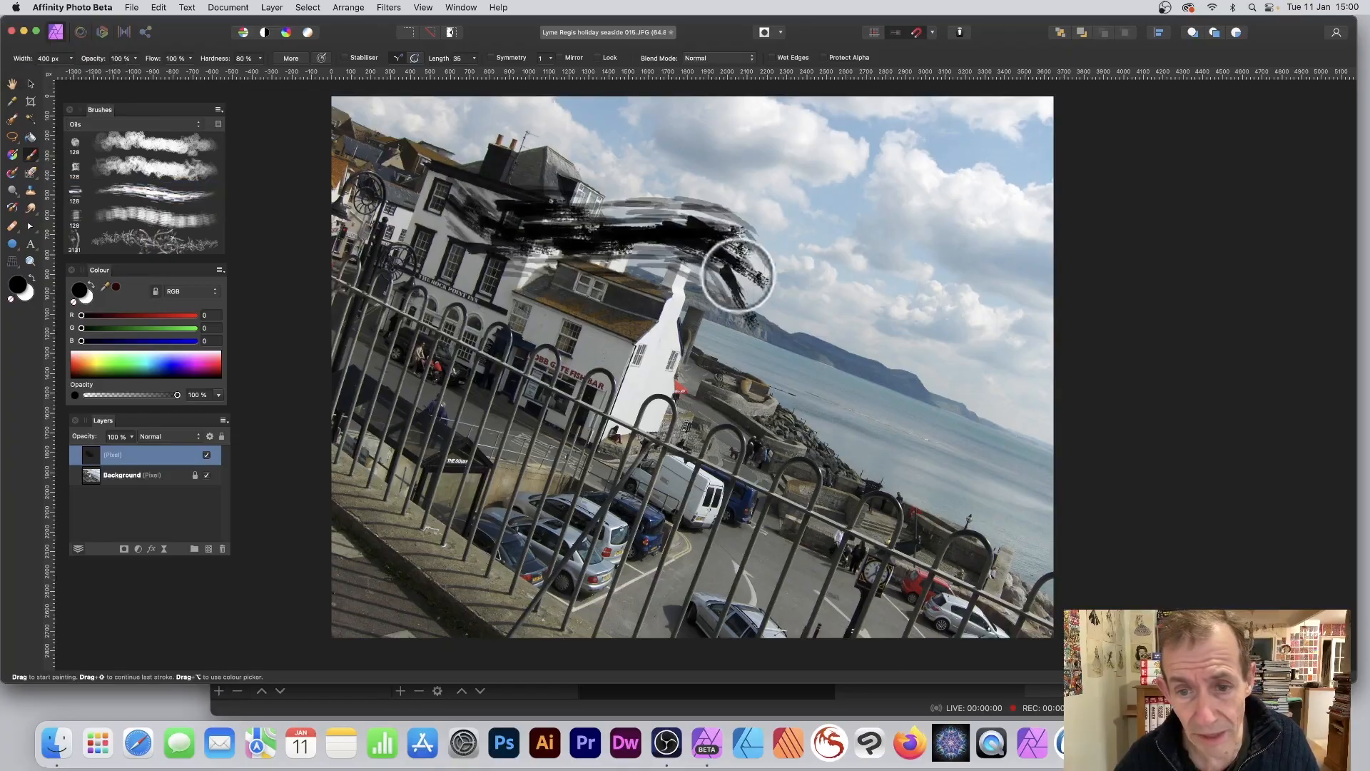
mouse_move(737, 275)
mouse_down()
mouse_move(793, 314)
mouse_move(892, 333)
mouse_move(917, 376)
mouse_move(795, 397)
mouse_move(728, 459)
mouse_move(652, 459)
mouse_move(602, 416)
mouse_move(485, 407)
mouse_move(424, 335)
mouse_move(499, 381)
mouse_move(575, 381)
mouse_move(680, 414)
mouse_move(770, 387)
mouse_move(811, 354)
mouse_move(926, 434)
mouse_move(905, 425)
mouse_move(843, 445)
mouse_move(743, 275)
mouse_up()
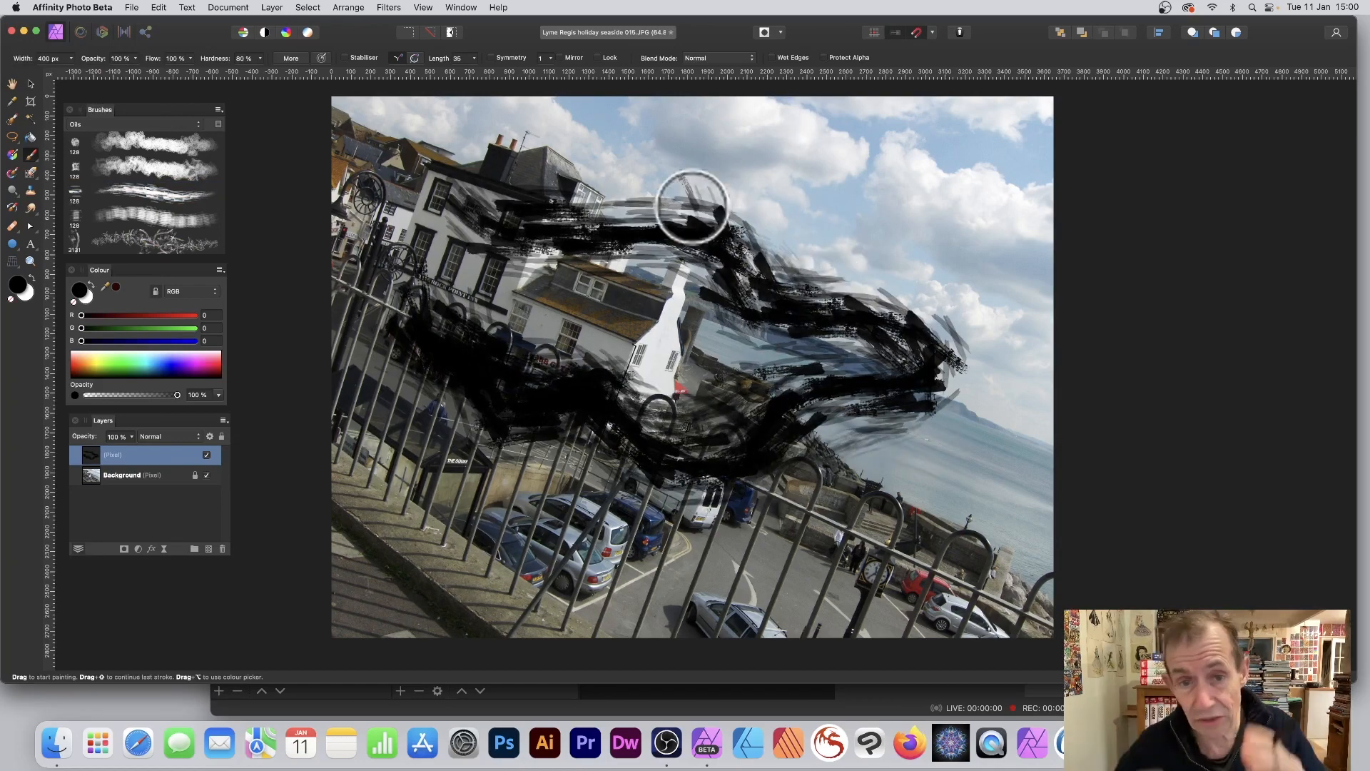
mouse_move(691, 206)
mouse_down()
mouse_move(603, 215)
mouse_move(720, 221)
mouse_move(819, 258)
mouse_move(867, 245)
mouse_up()
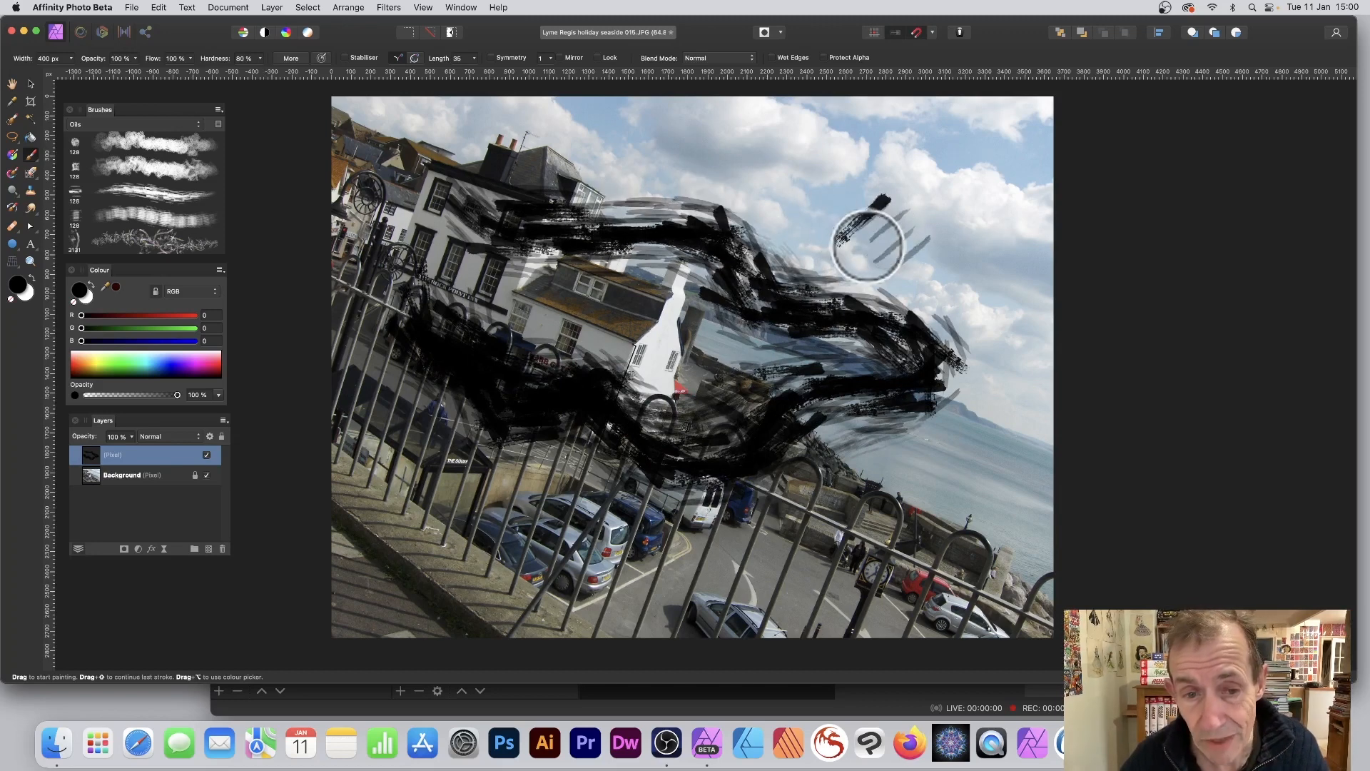
key(super+z)
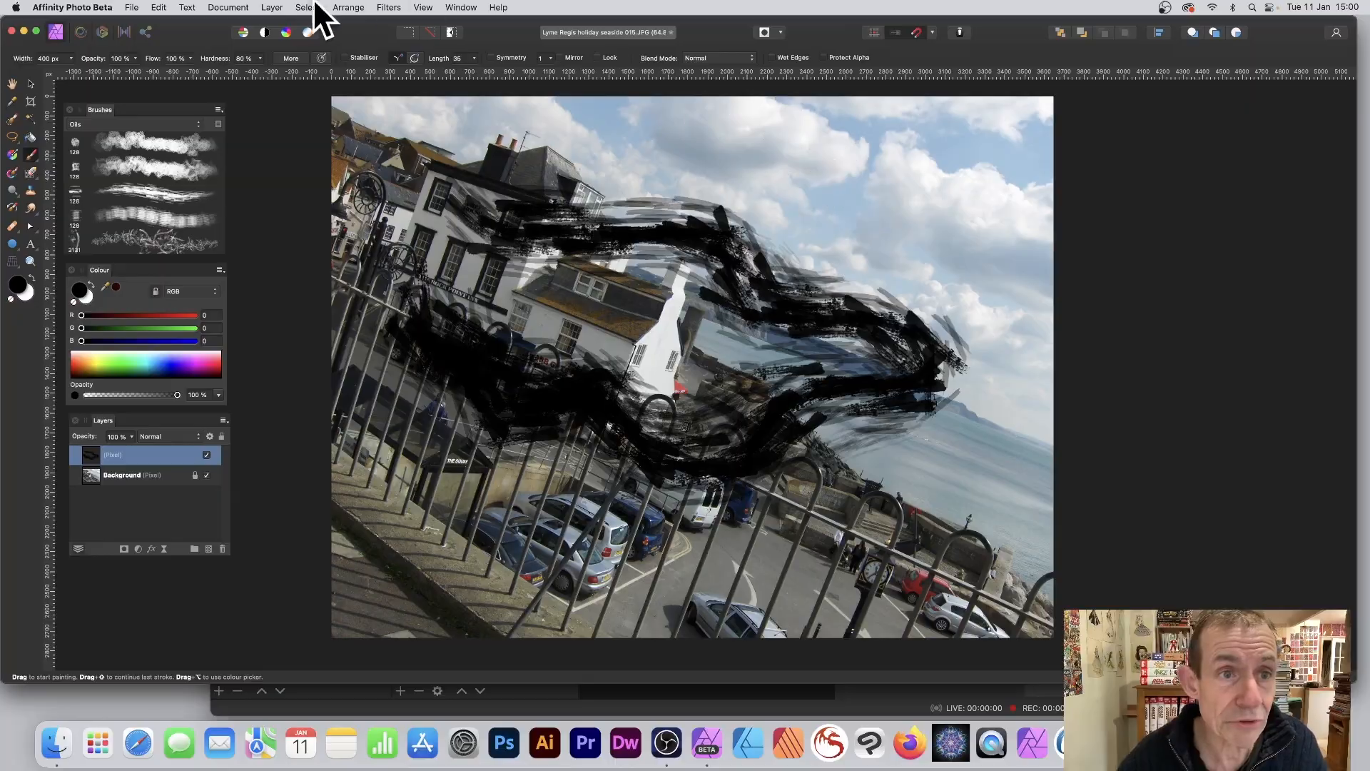
Create a new brush from the painted layer's selection, using Selection From Layer and Delete, and clear the selection
click(312, 6)
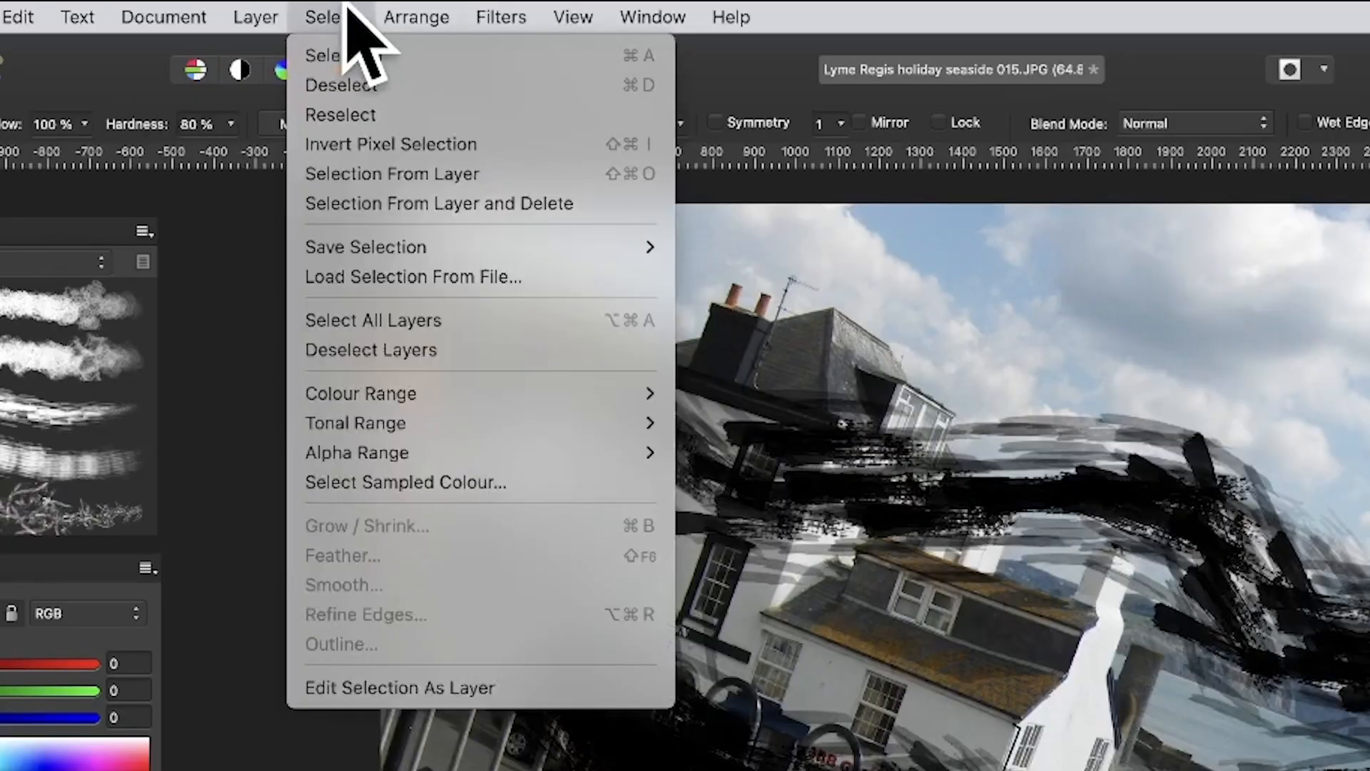
click(354, 203)
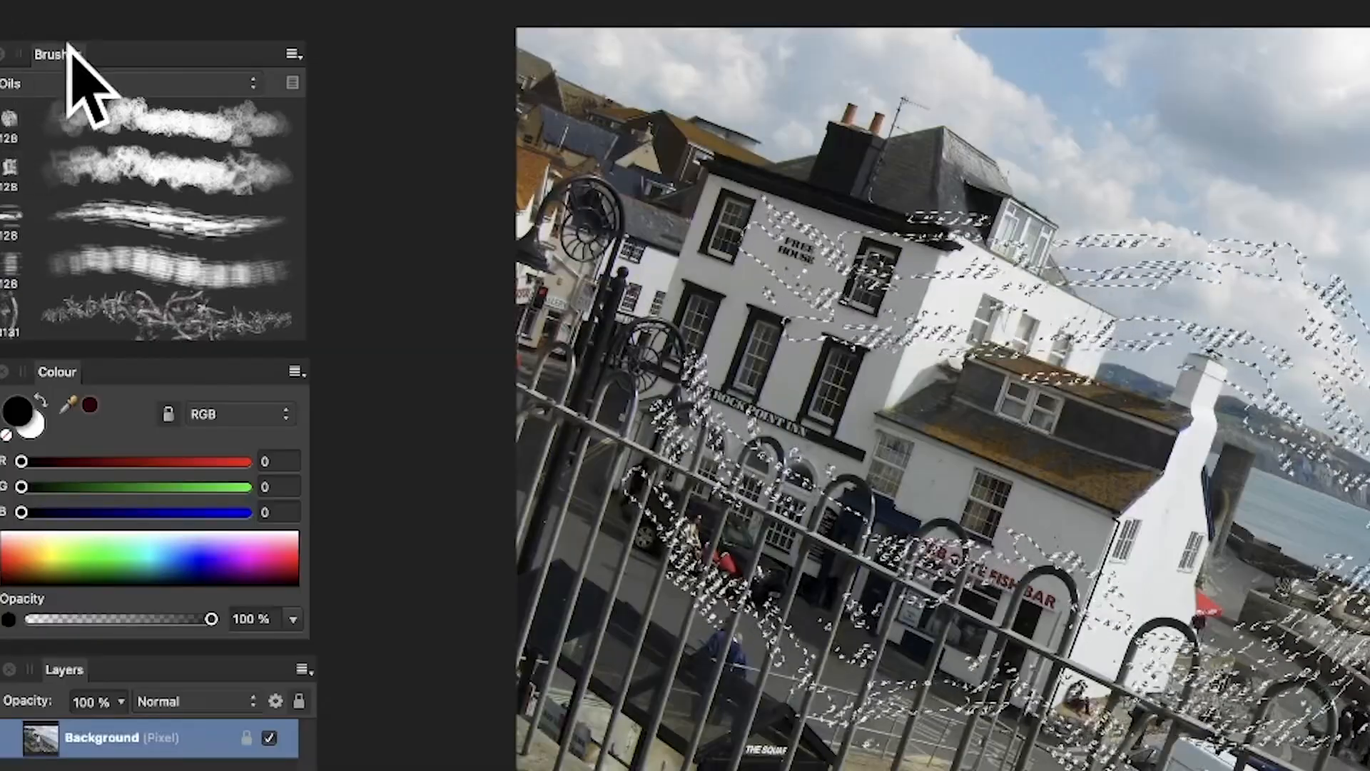
click(294, 55)
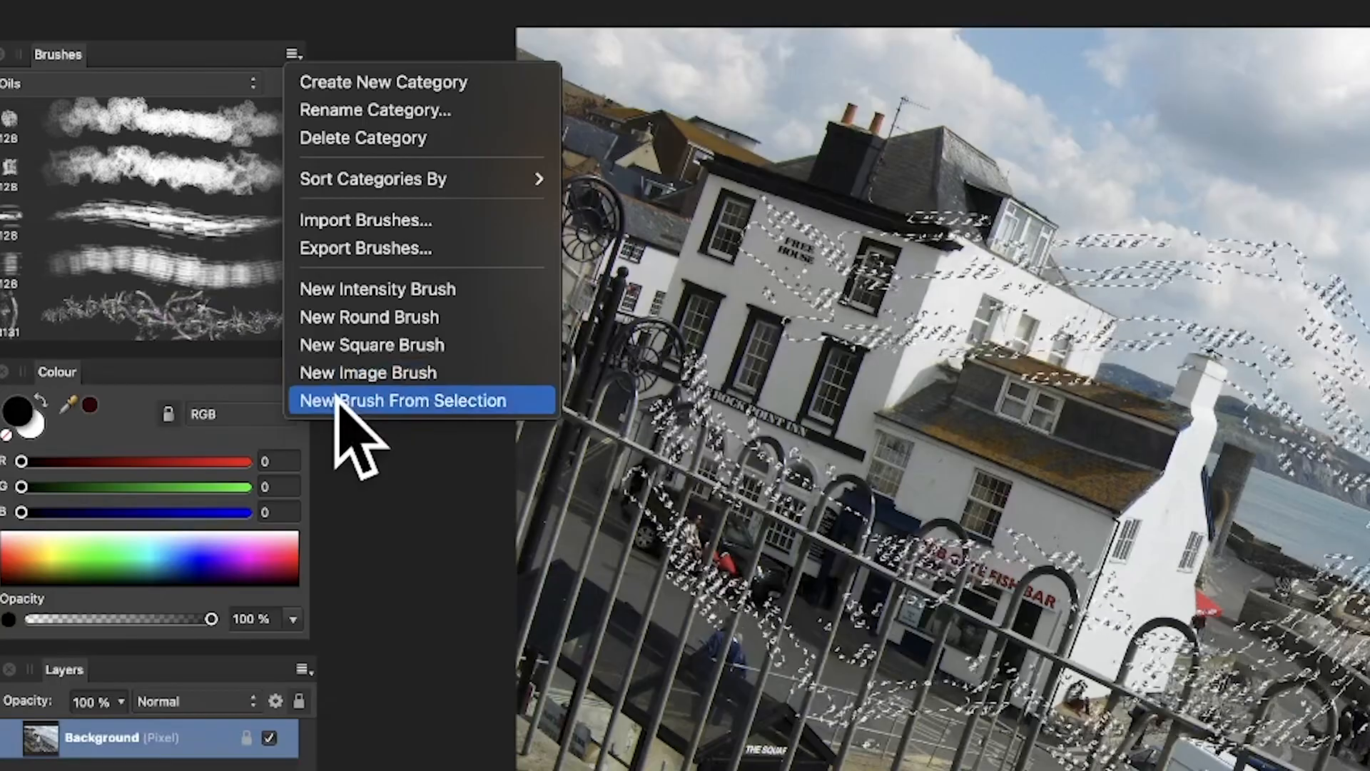
click(336, 401)
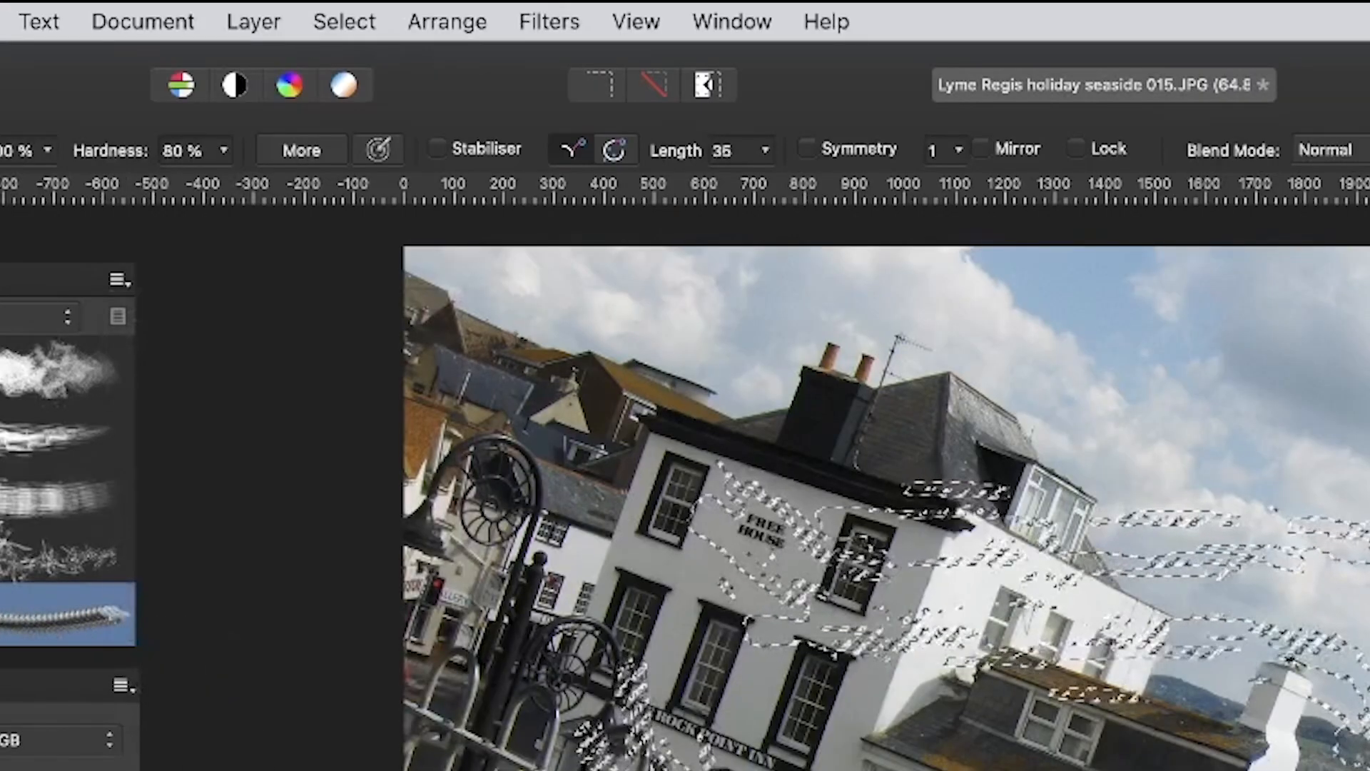
click(339, 22)
click(335, 102)
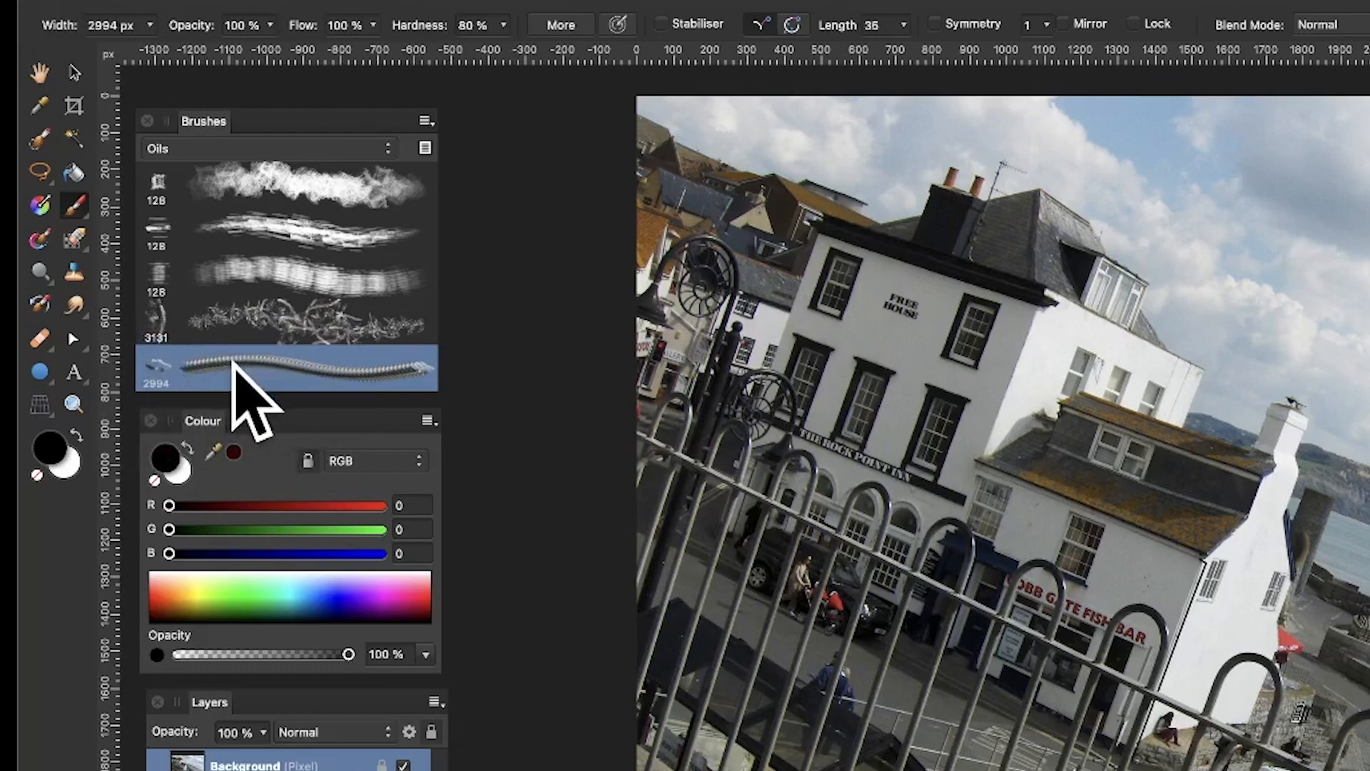
Edit the new image brush with a size of 1560.9 px, 13% spacing and 73% pressure-controlled size jitter
double_click(275, 366)
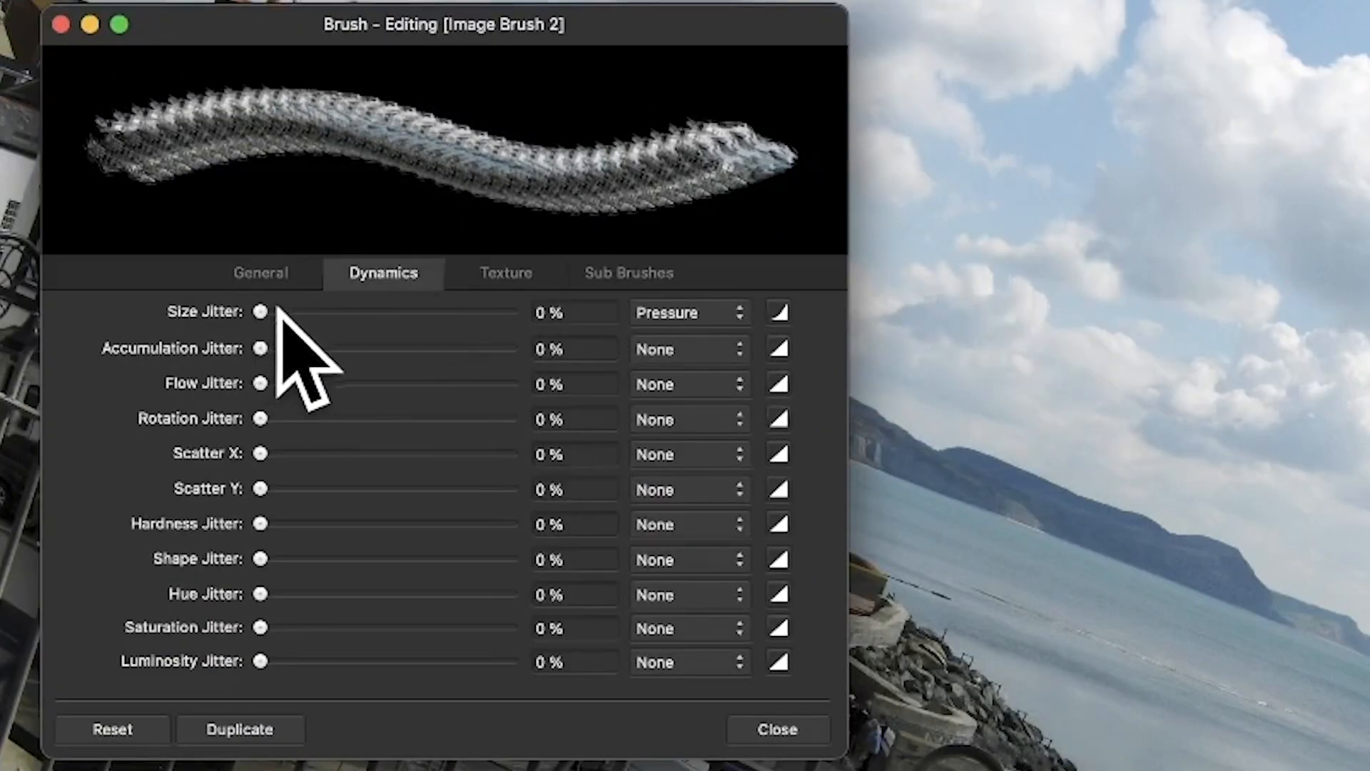
drag(278, 308, 480, 313)
click(266, 276)
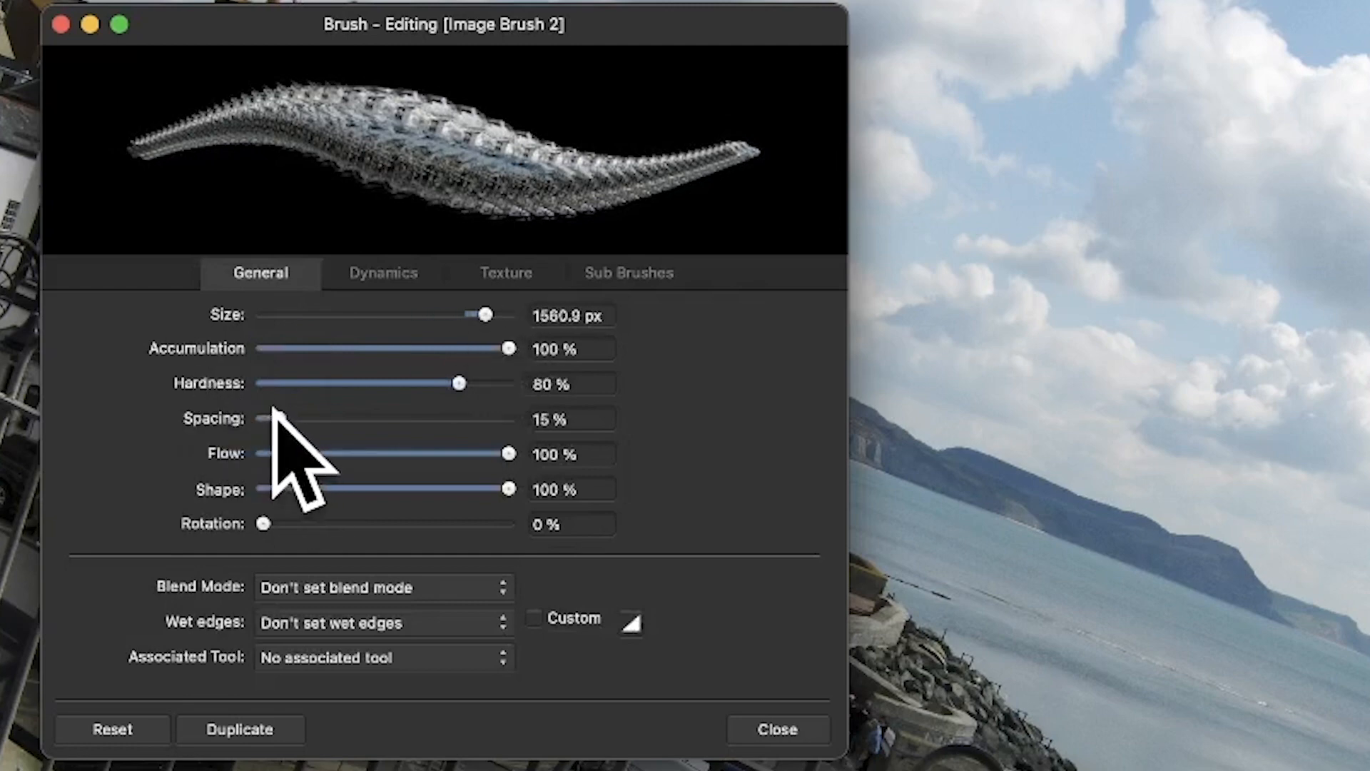
drag(274, 410, 272, 409)
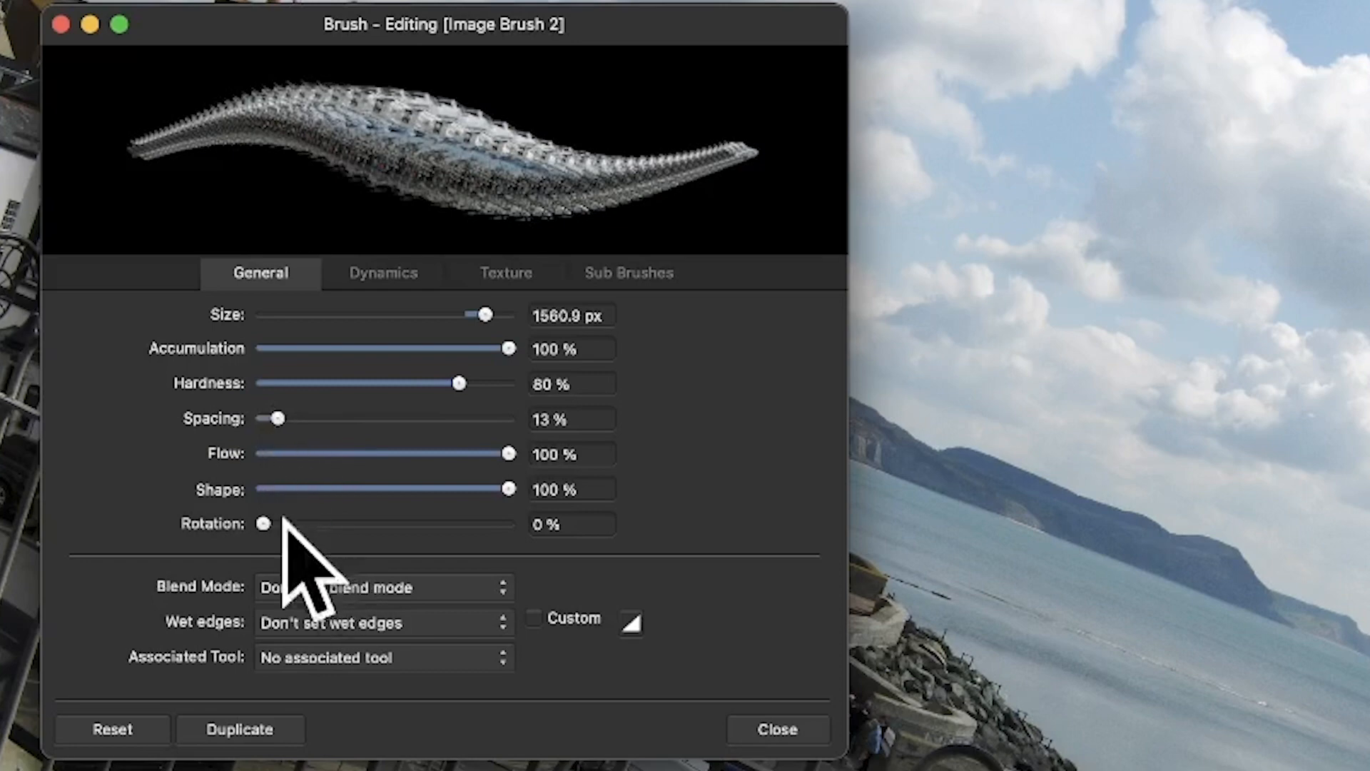
mouse_move(264, 522)
mouse_down()
mouse_move(357, 517)
mouse_move(251, 513)
mouse_up()
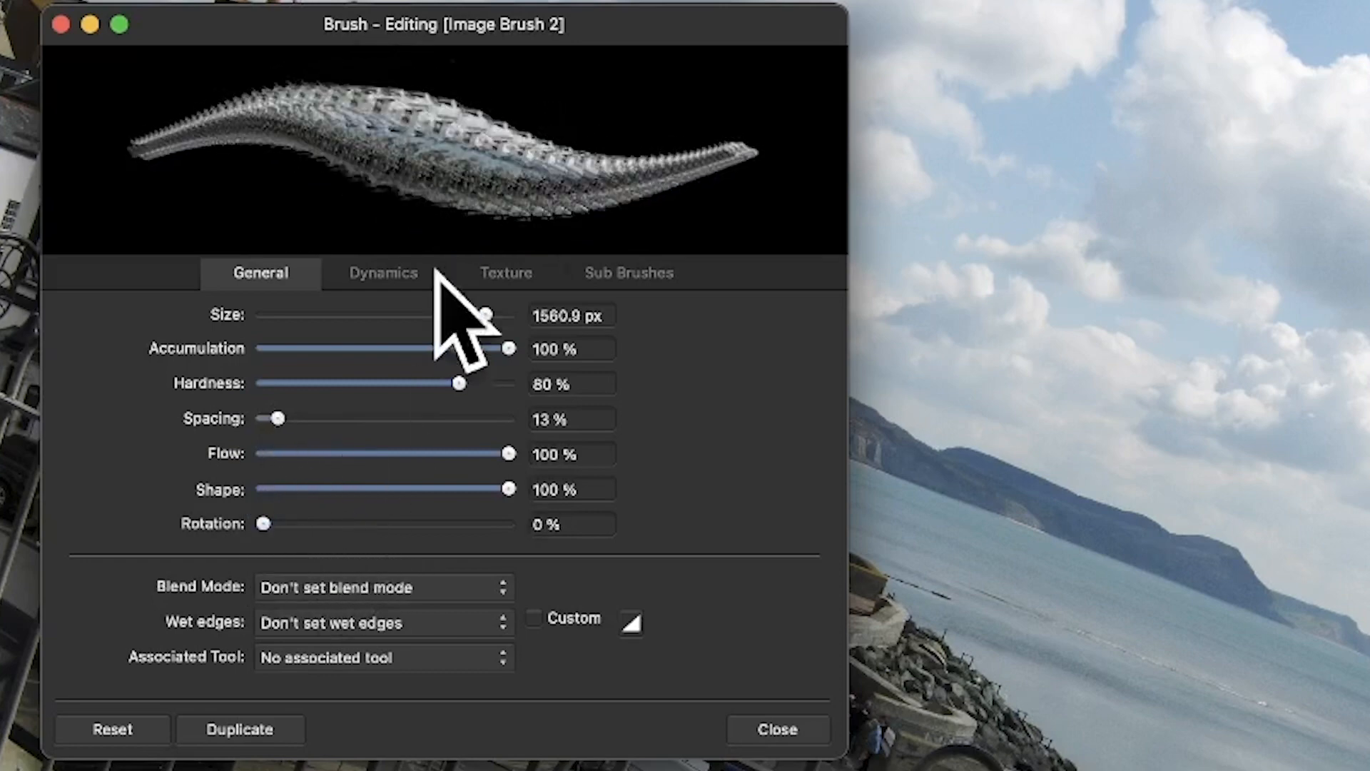
click(403, 275)
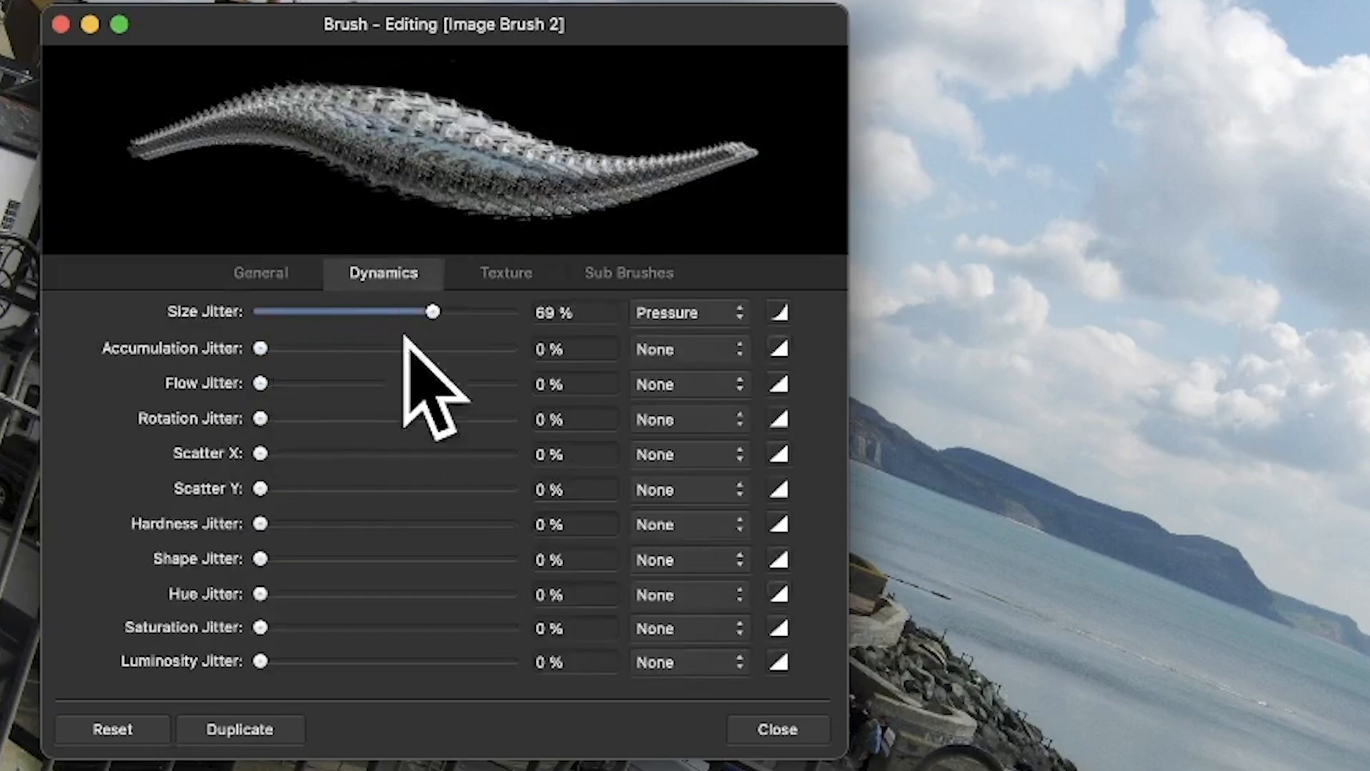
drag(448, 308, 450, 310)
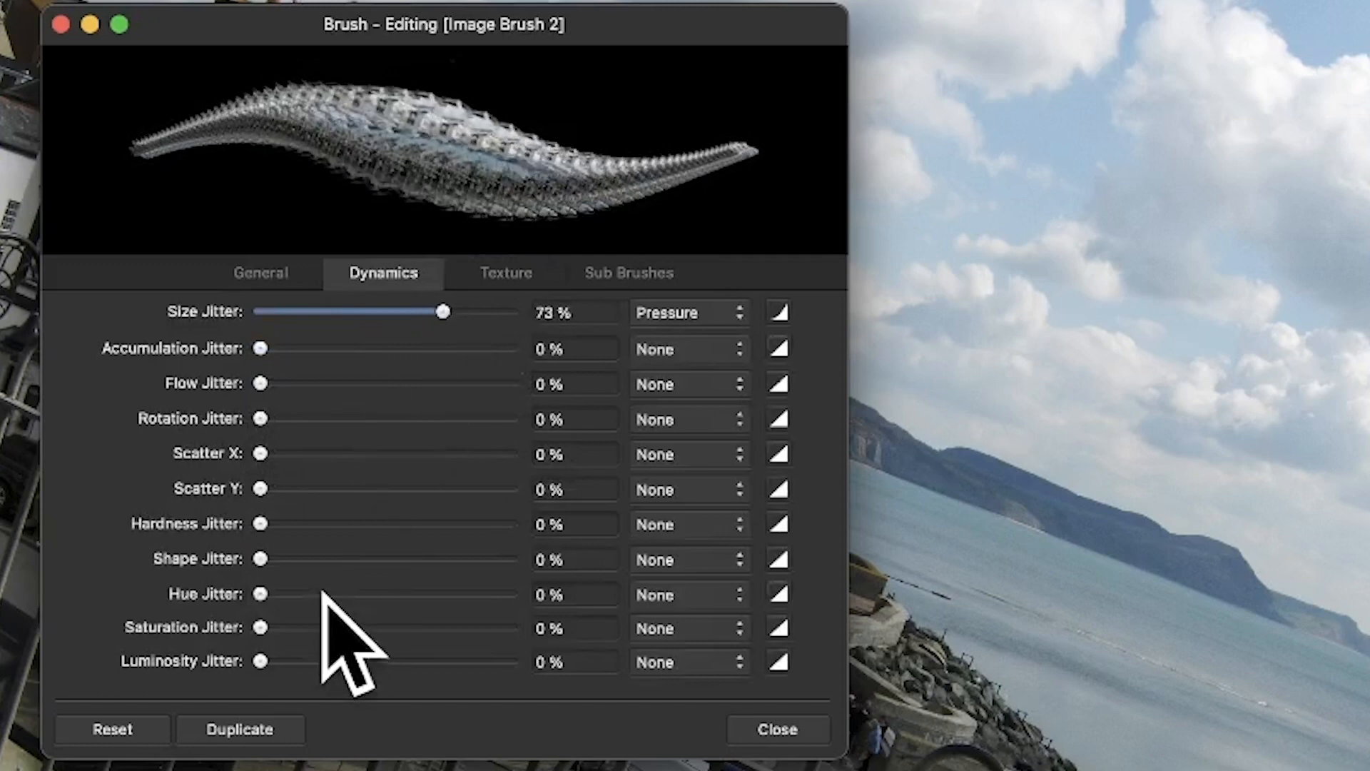
Add hue jitter to the brush and set Scatter X to 147%, Scatter Y to 164% and rotation jitter to 65%
mouse_move(319, 591)
mouse_down()
mouse_move(407, 590)
mouse_move(389, 593)
mouse_up()
drag(260, 454, 352, 453)
drag(261, 488, 363, 489)
drag(261, 418, 420, 419)
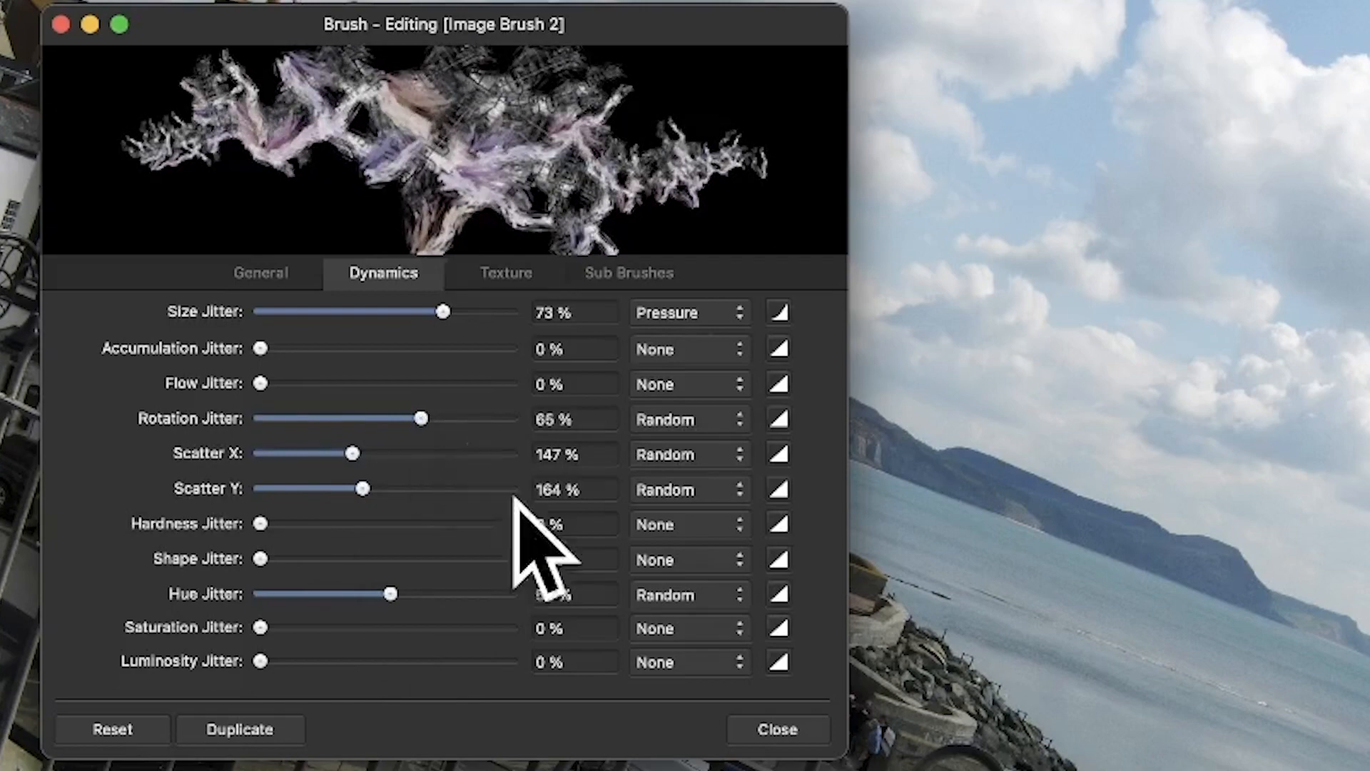
click(780, 727)
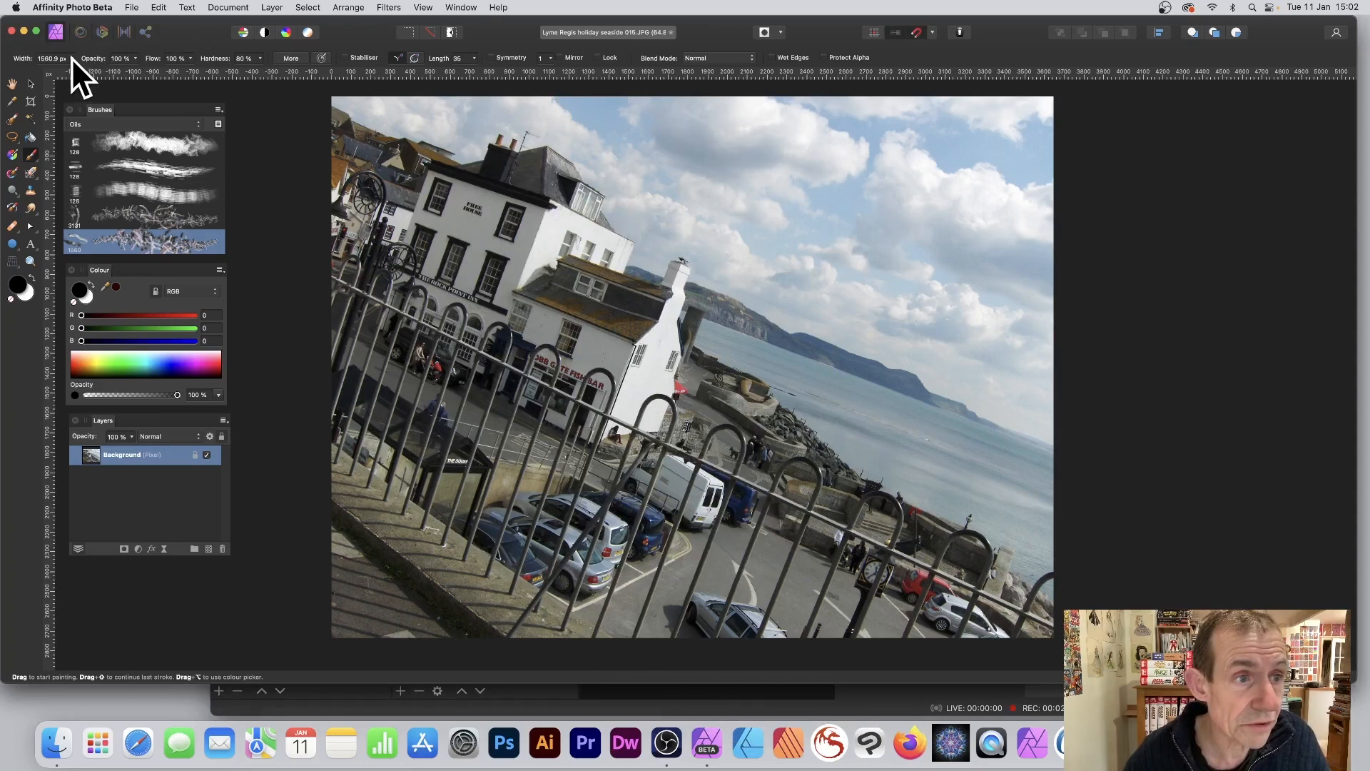
Cover a new pixel layer with strokes of the custom brush at 1000 px width
click(71, 57)
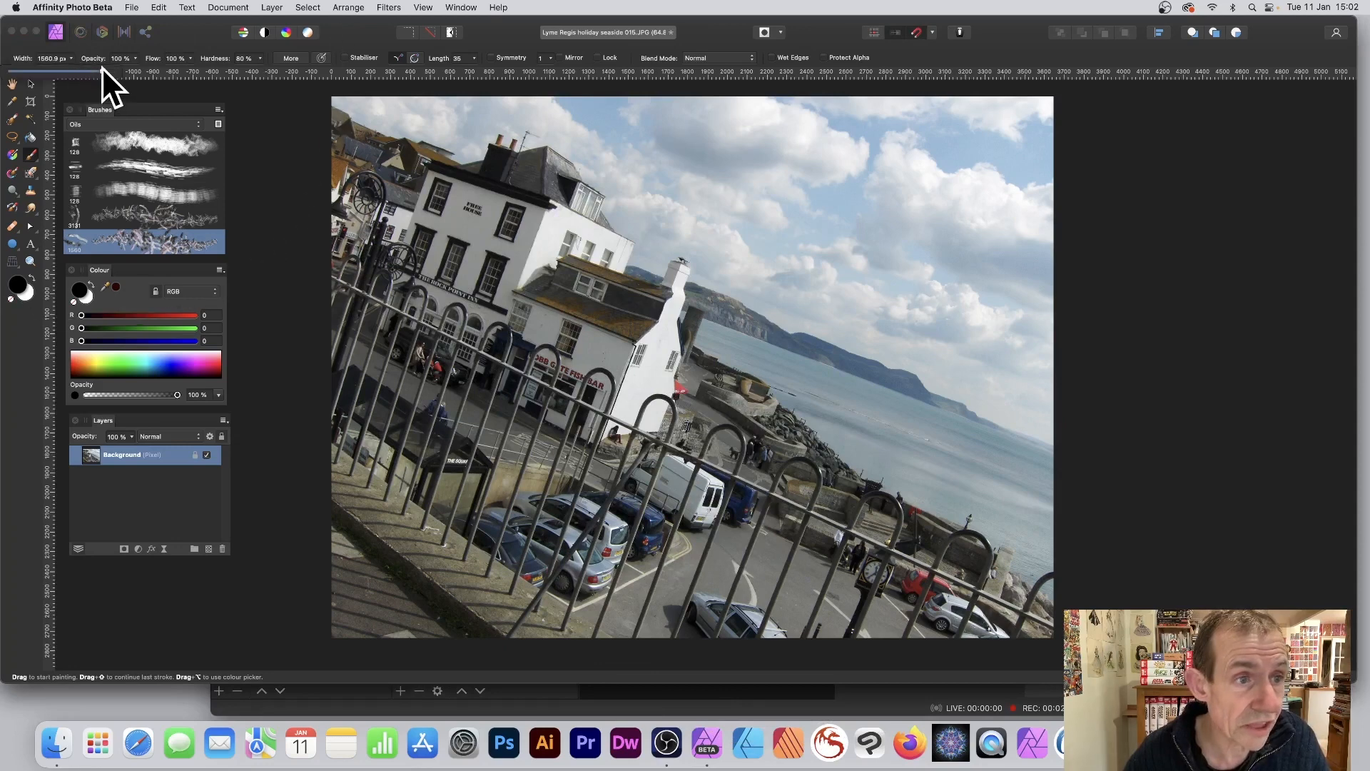
click(101, 70)
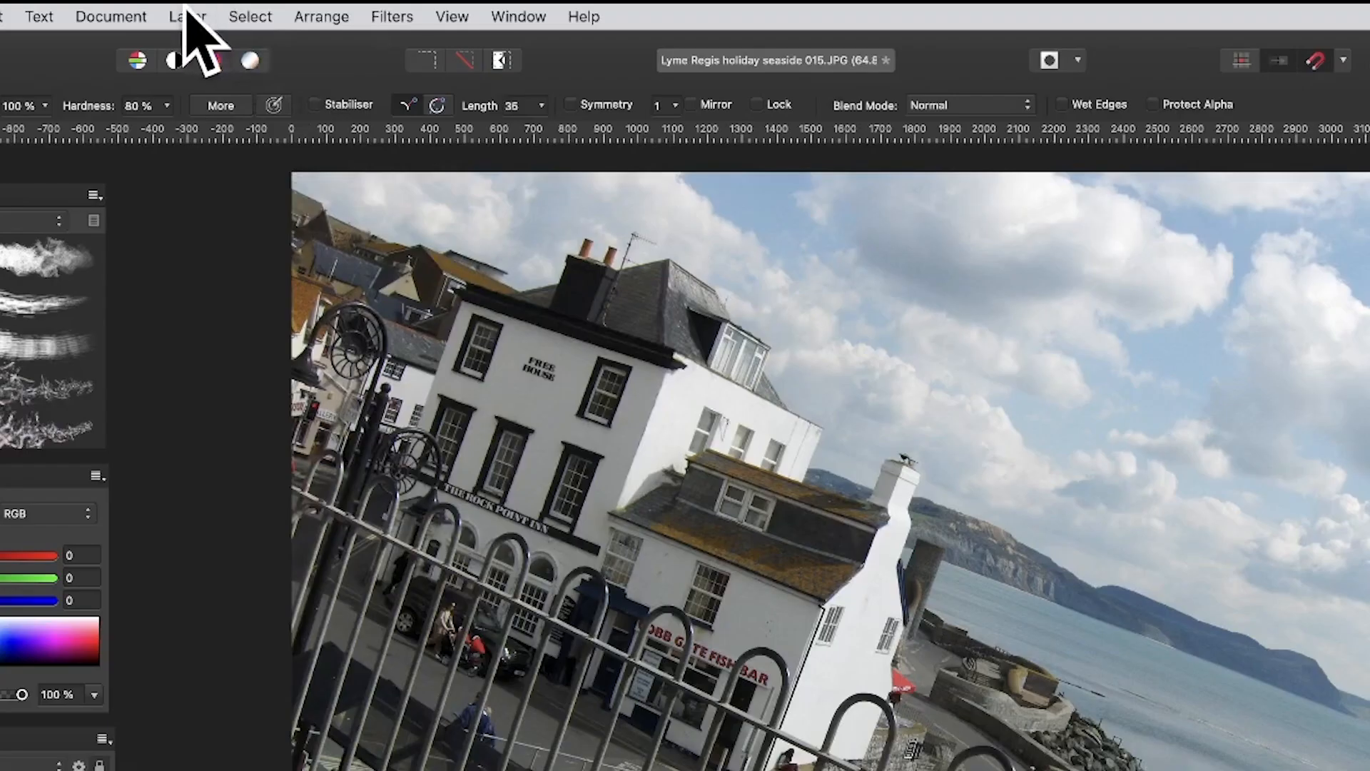
click(271, 7)
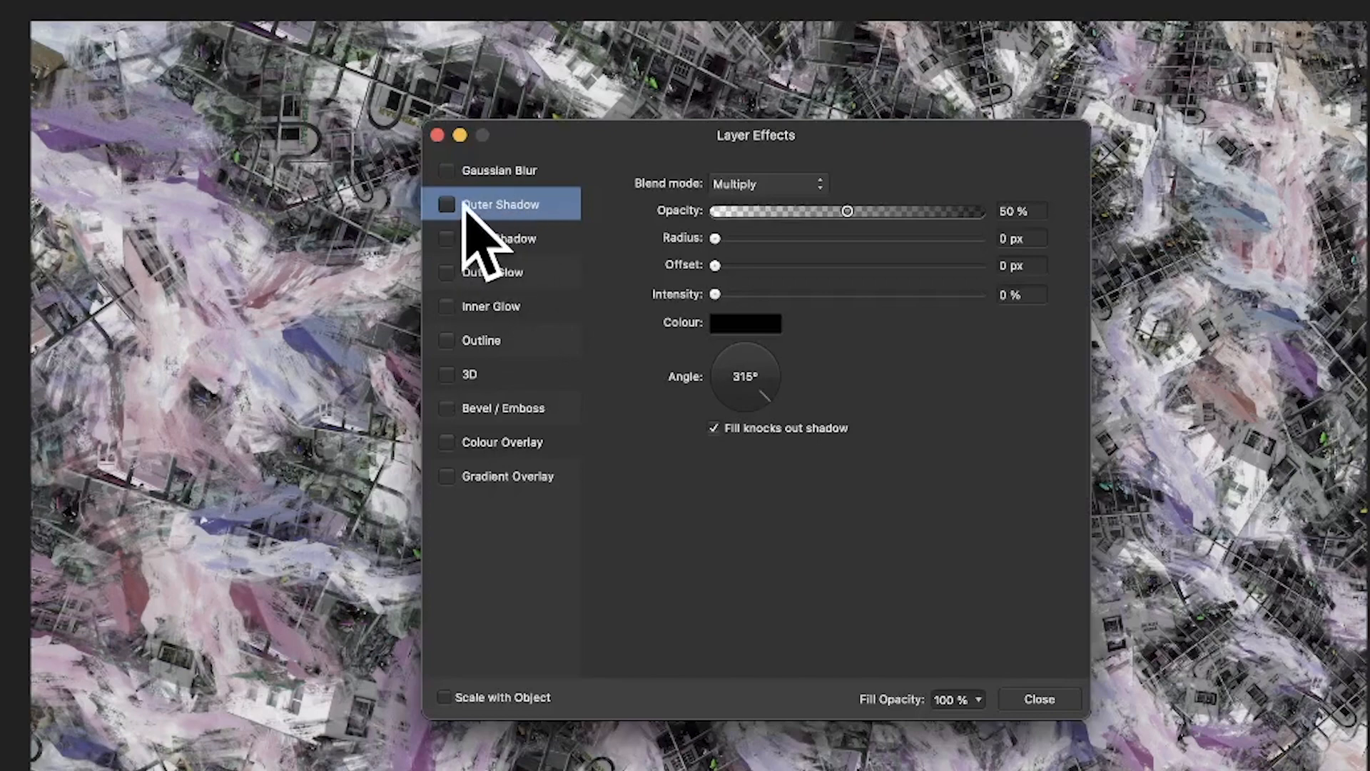
Give the painted layer an outer shadow with 9.6 px radius, 15.9 px offset and 57% intensity, plus a 3D effect with 9.2 px radius
click(448, 205)
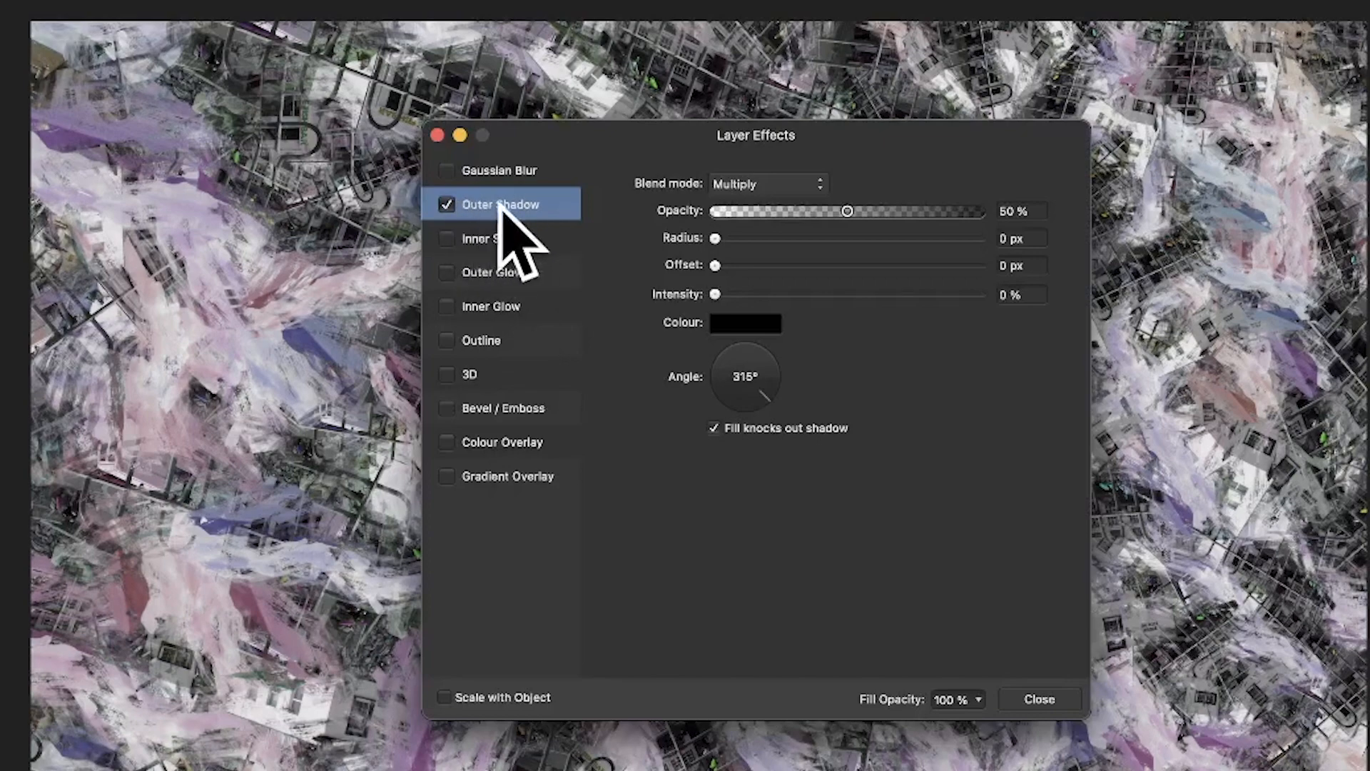
drag(773, 240, 866, 295)
click(447, 374)
click(473, 374)
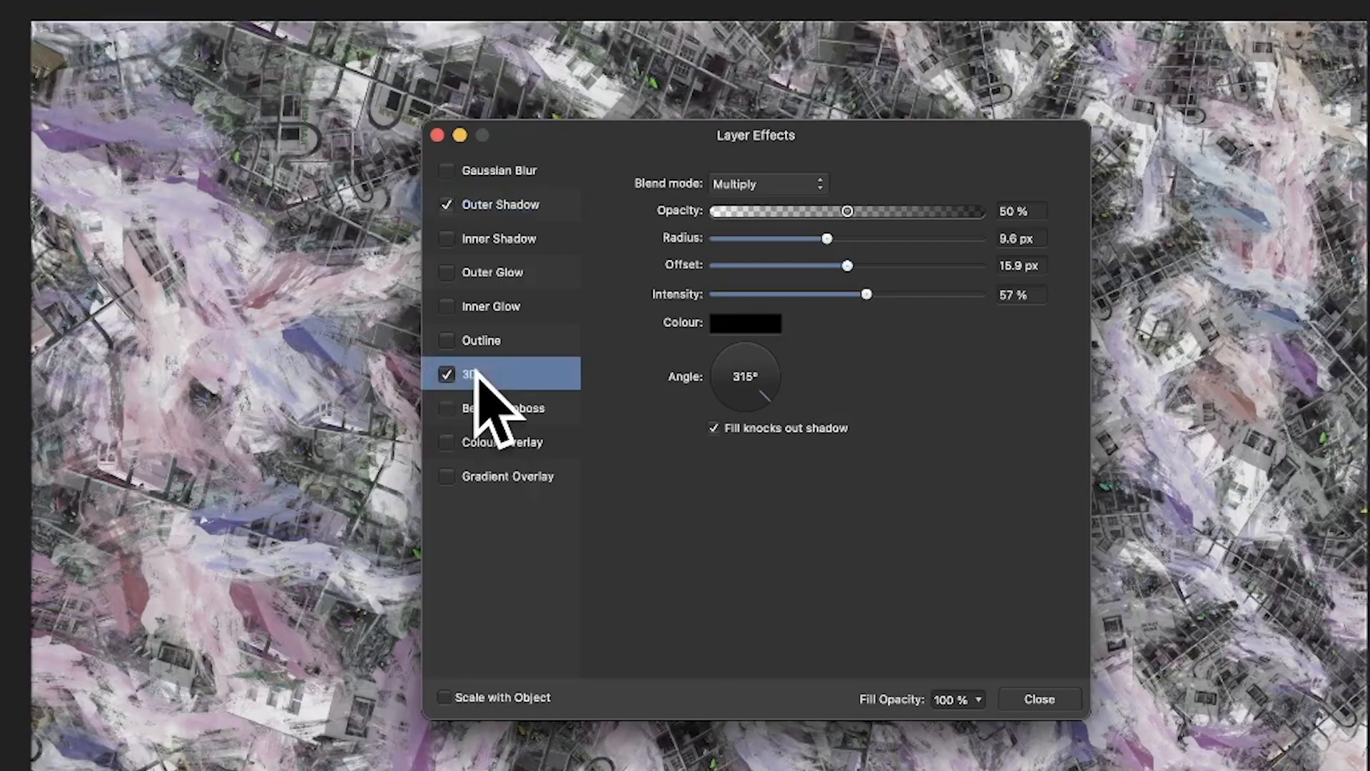
drag(802, 182, 826, 179)
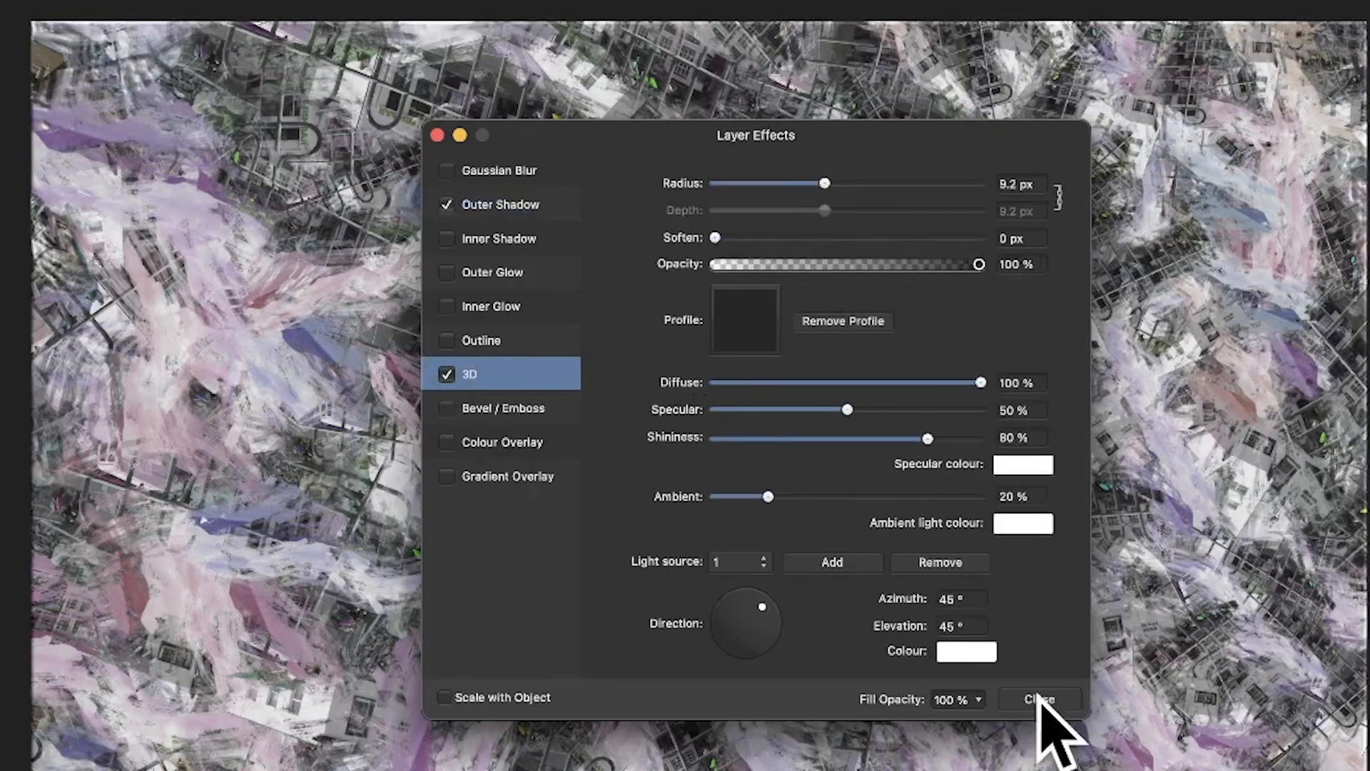
click(1039, 698)
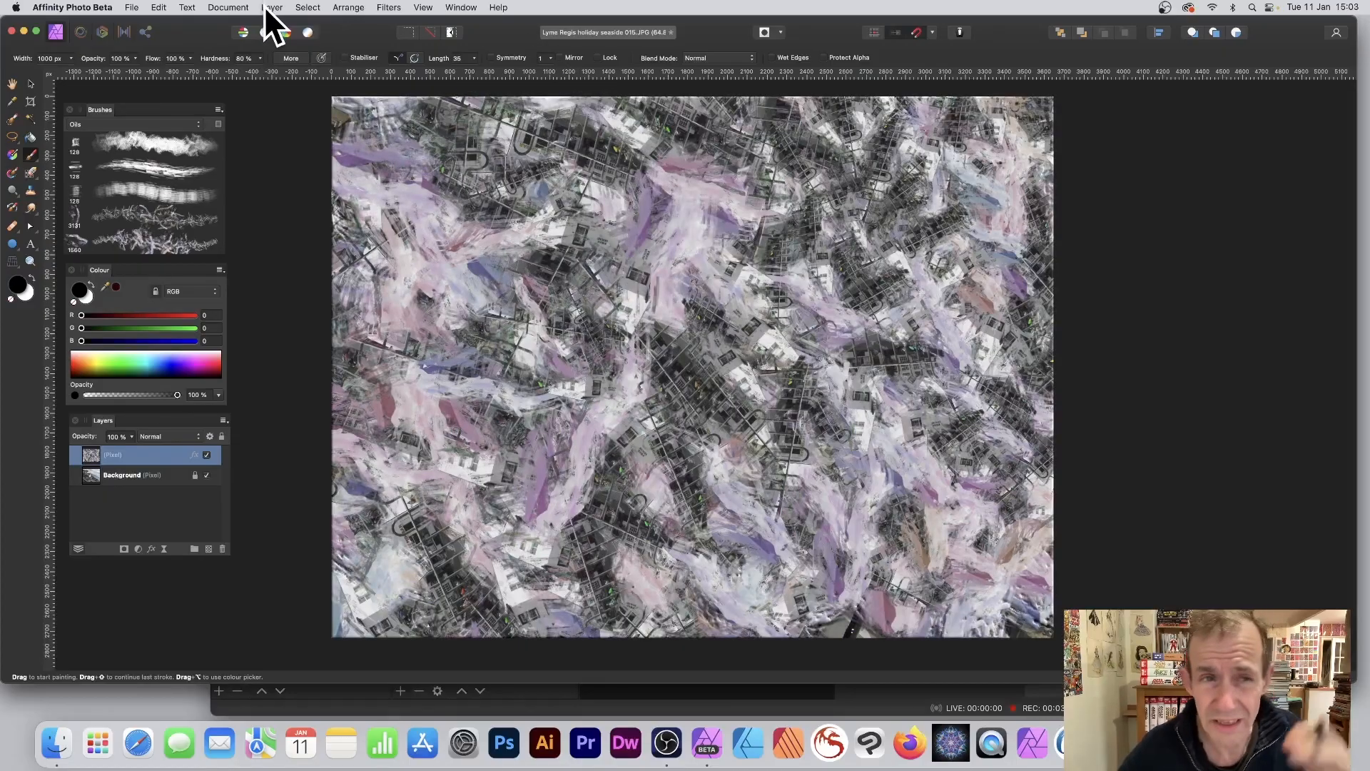
Add a second new layer and paint more custom brush strokes across the canvas on it
click(275, 7)
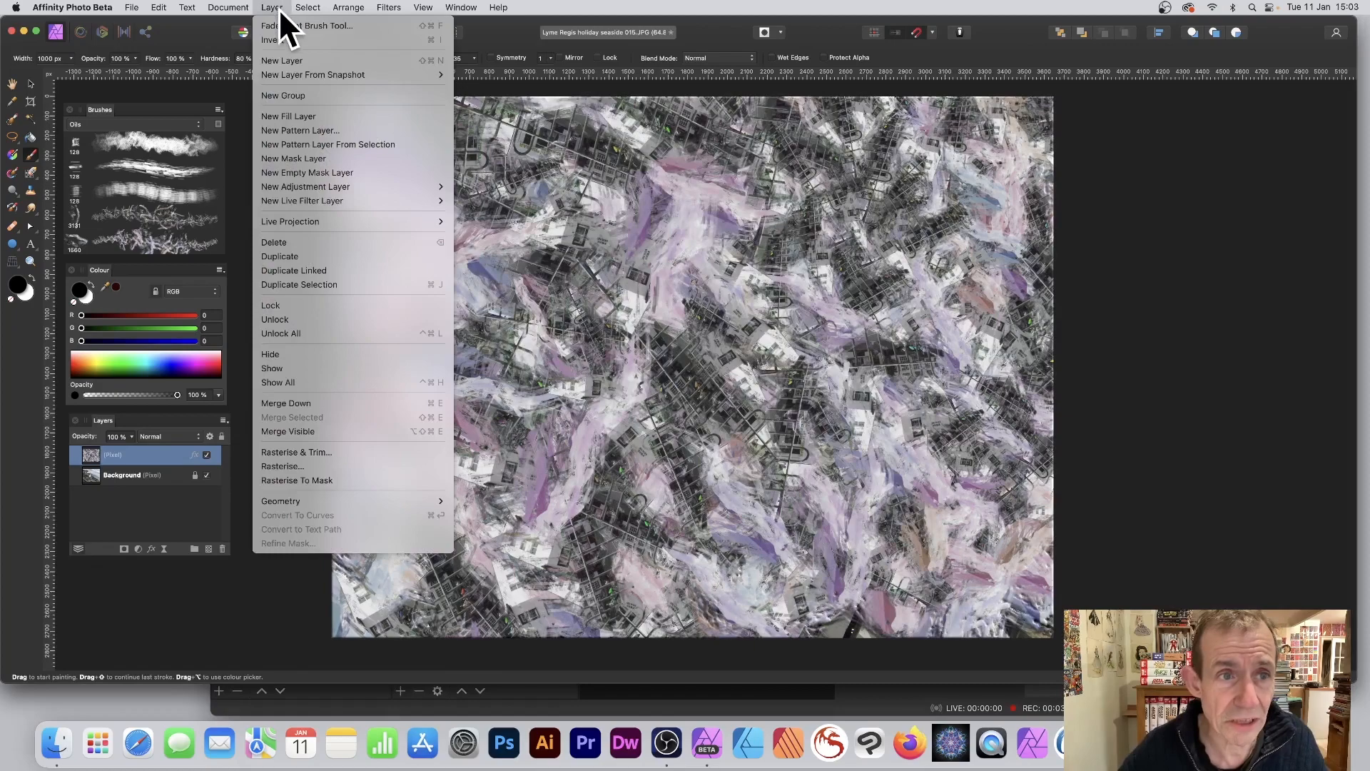
click(280, 60)
mouse_move(996, 293)
mouse_down()
mouse_move(1223, 184)
mouse_move(1355, 458)
mouse_move(1055, 550)
mouse_move(717, 375)
mouse_move(749, 153)
mouse_move(1223, 31)
mouse_move(1366, 214)
mouse_move(1214, 770)
mouse_move(657, 750)
mouse_move(1058, 679)
mouse_move(1271, 342)
mouse_up()
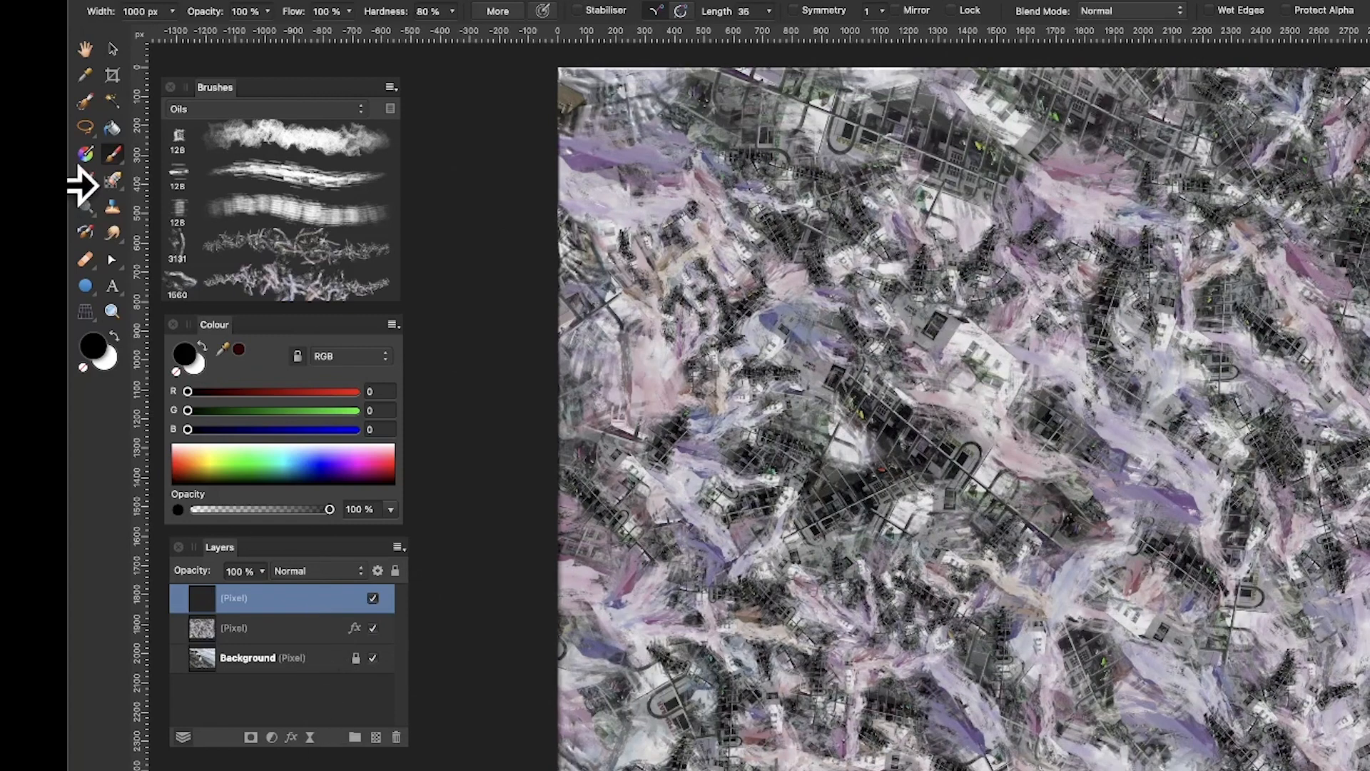
Give the second painted layer an outer shadow with 11.4 px radius, 23.8 px offset and 63% intensity, plus a 14.6 px 3D effect
click(291, 737)
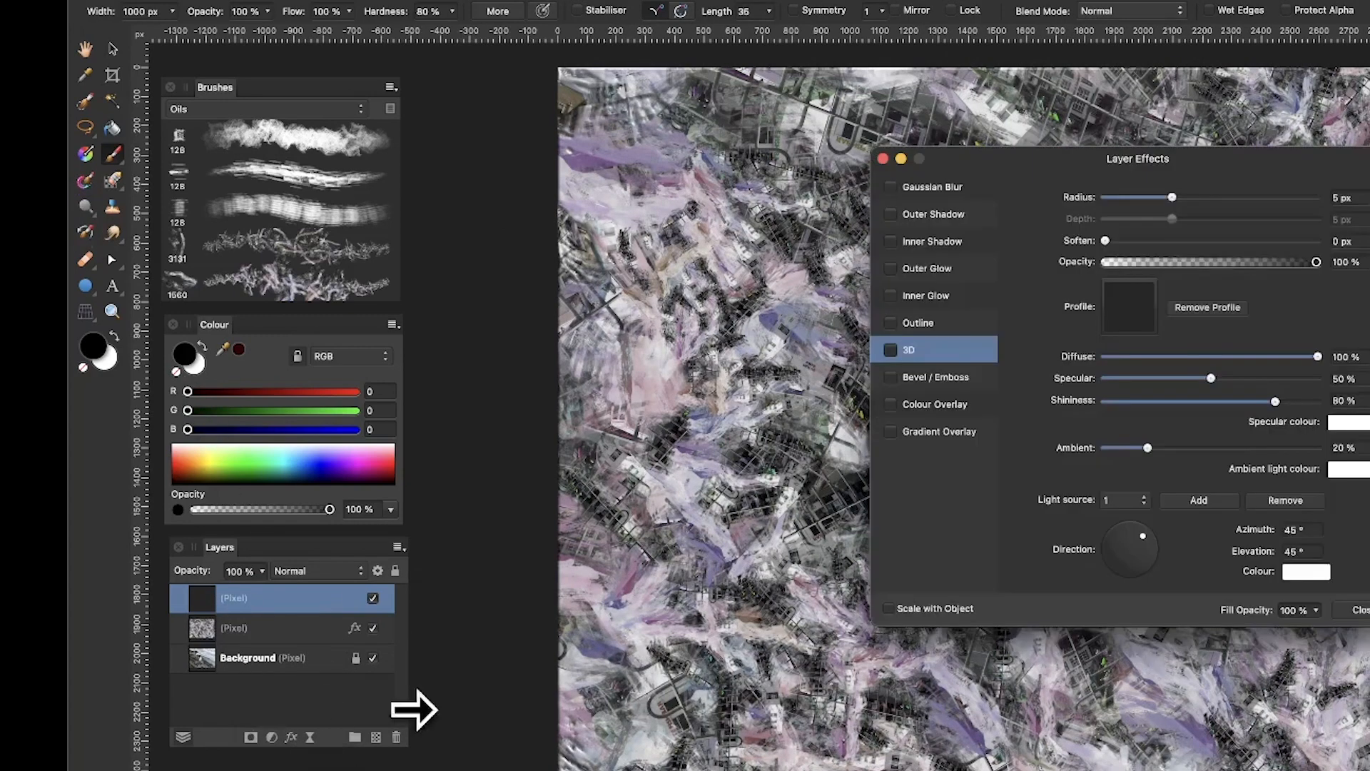
click(890, 213)
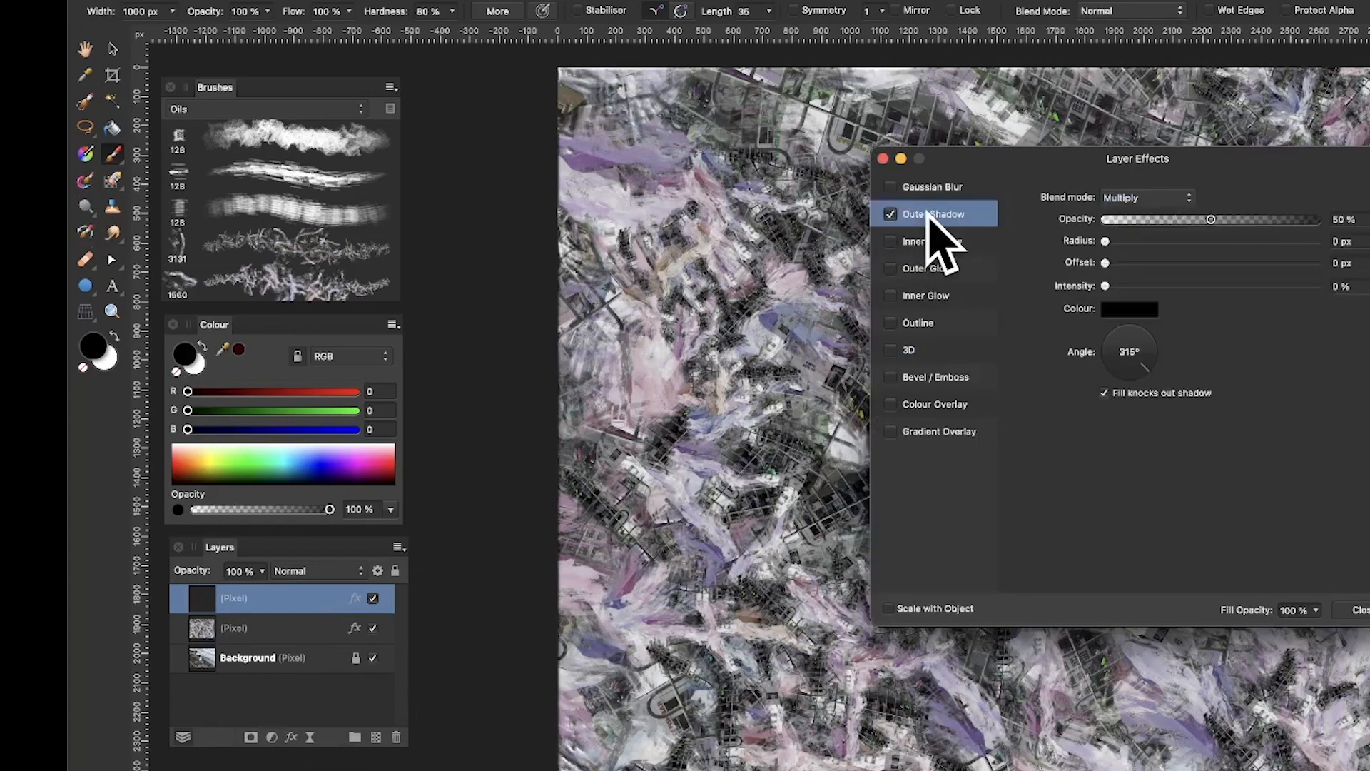
drag(1185, 240, 1230, 263)
click(1237, 286)
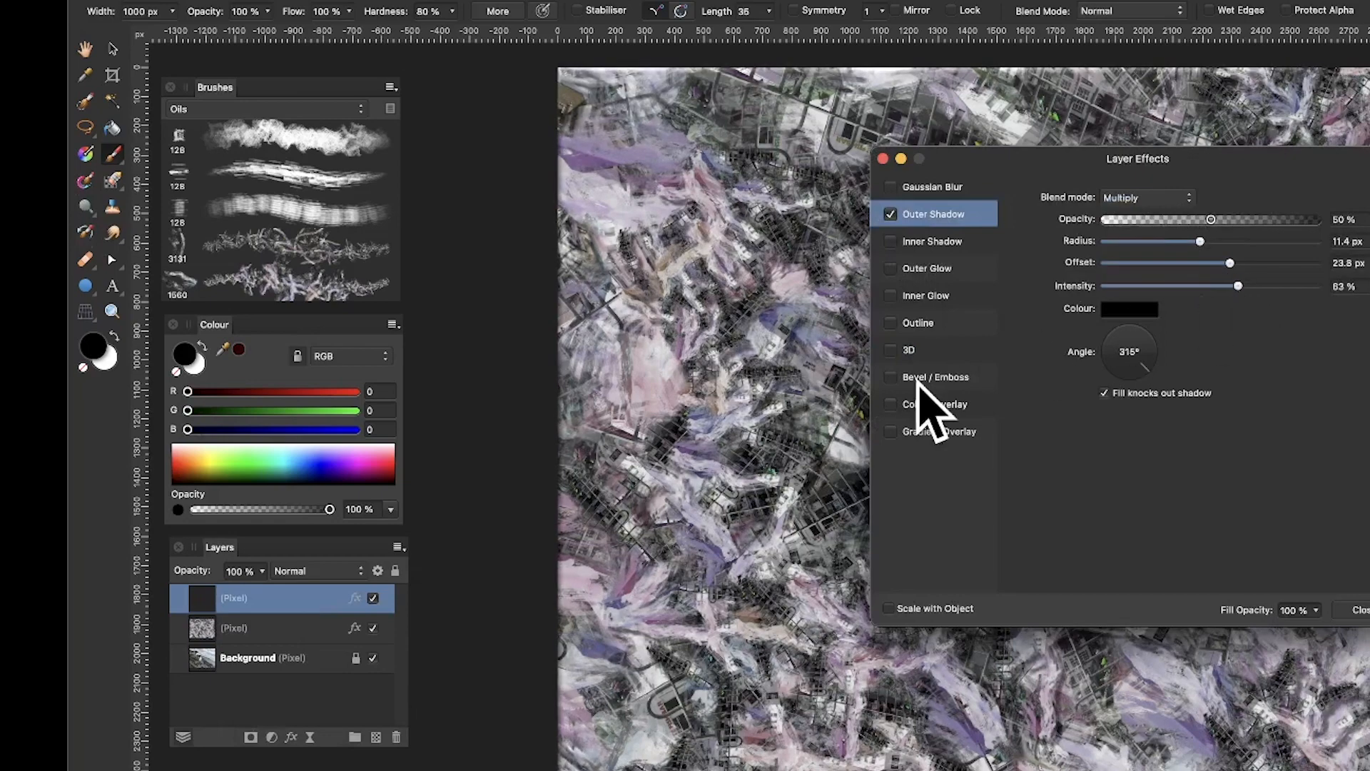
click(892, 350)
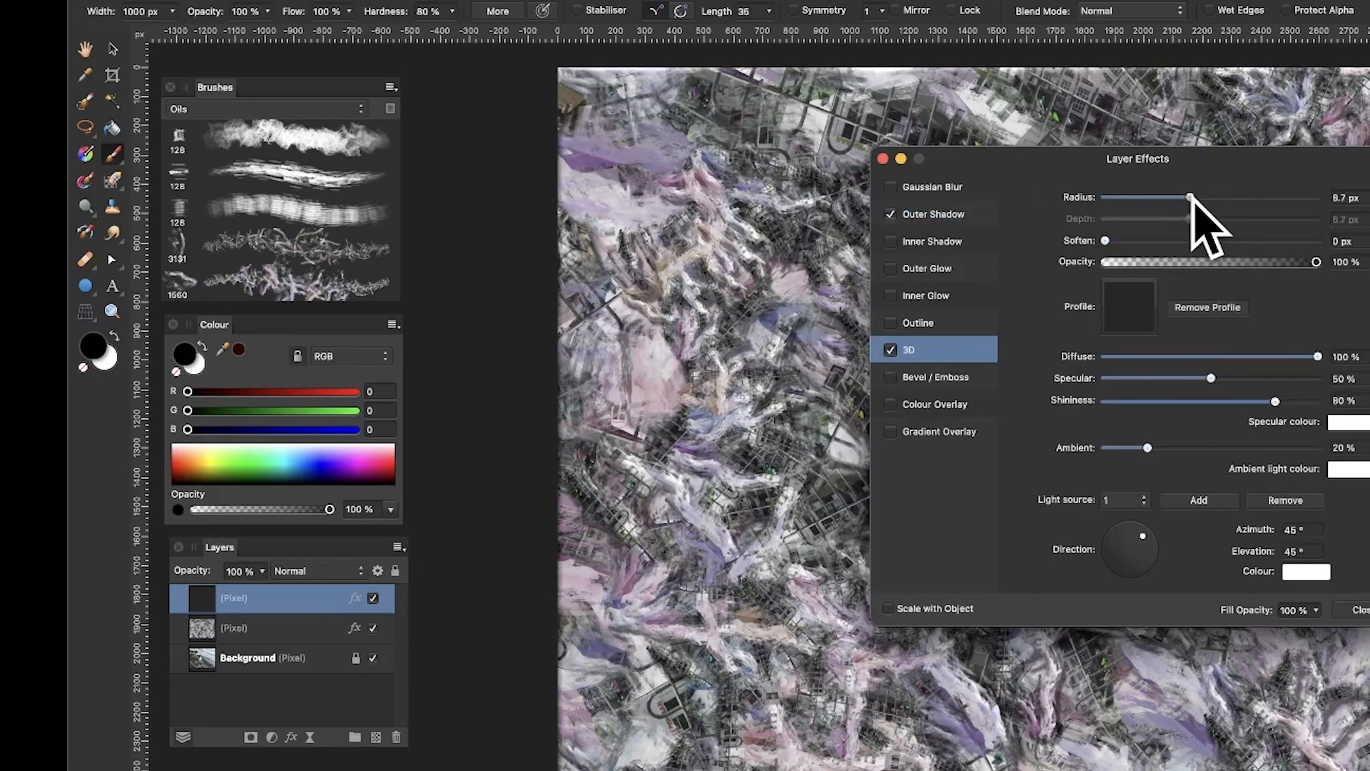
drag(1190, 197, 1208, 198)
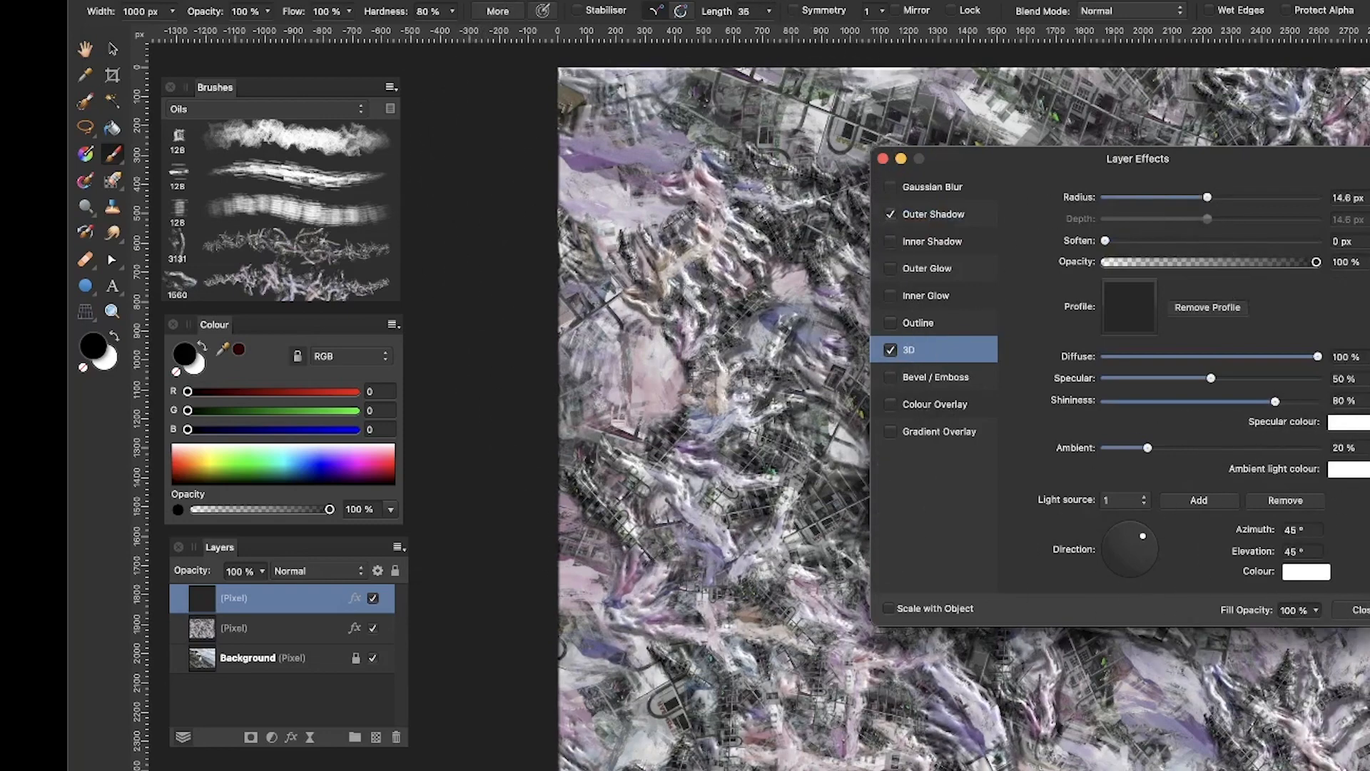
click(1356, 610)
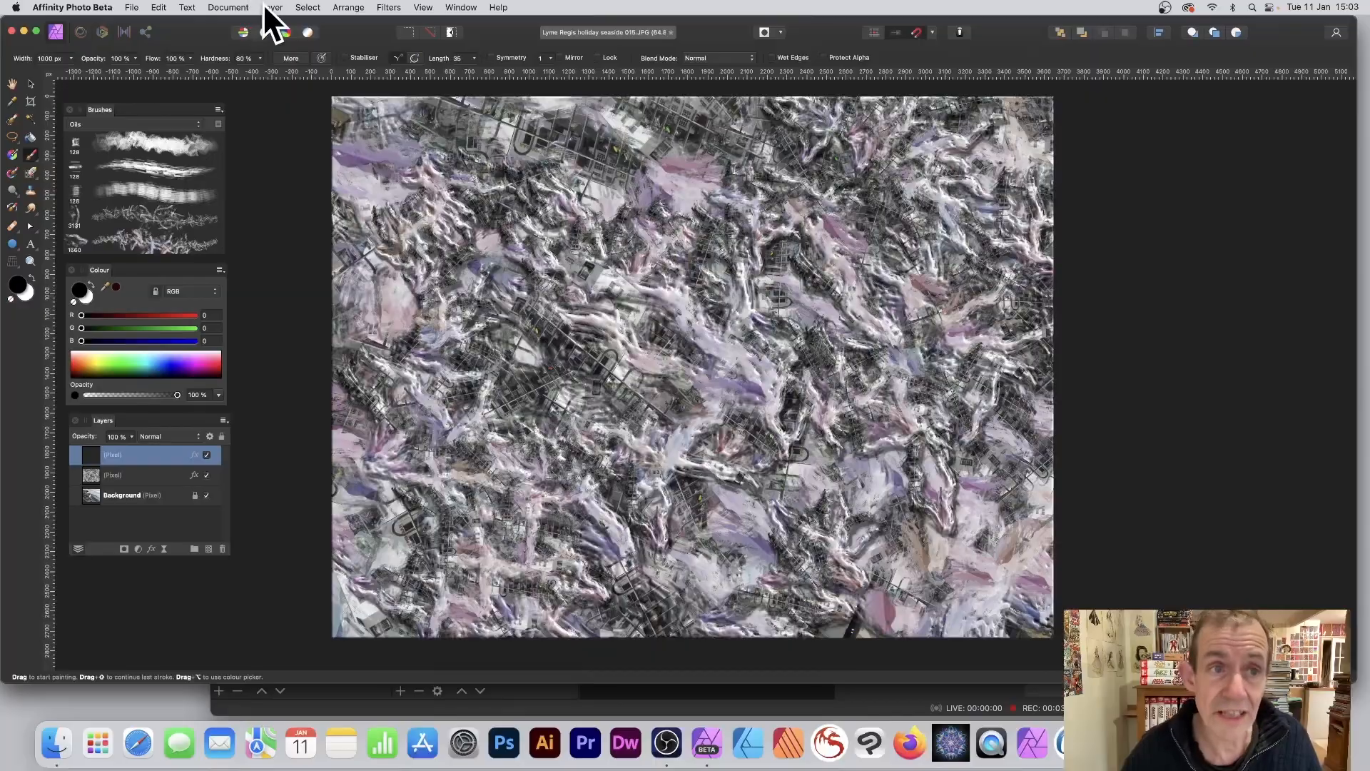
Add a third new layer above the painted ones and paint broad custom brush strokes across the canvas on it
click(272, 7)
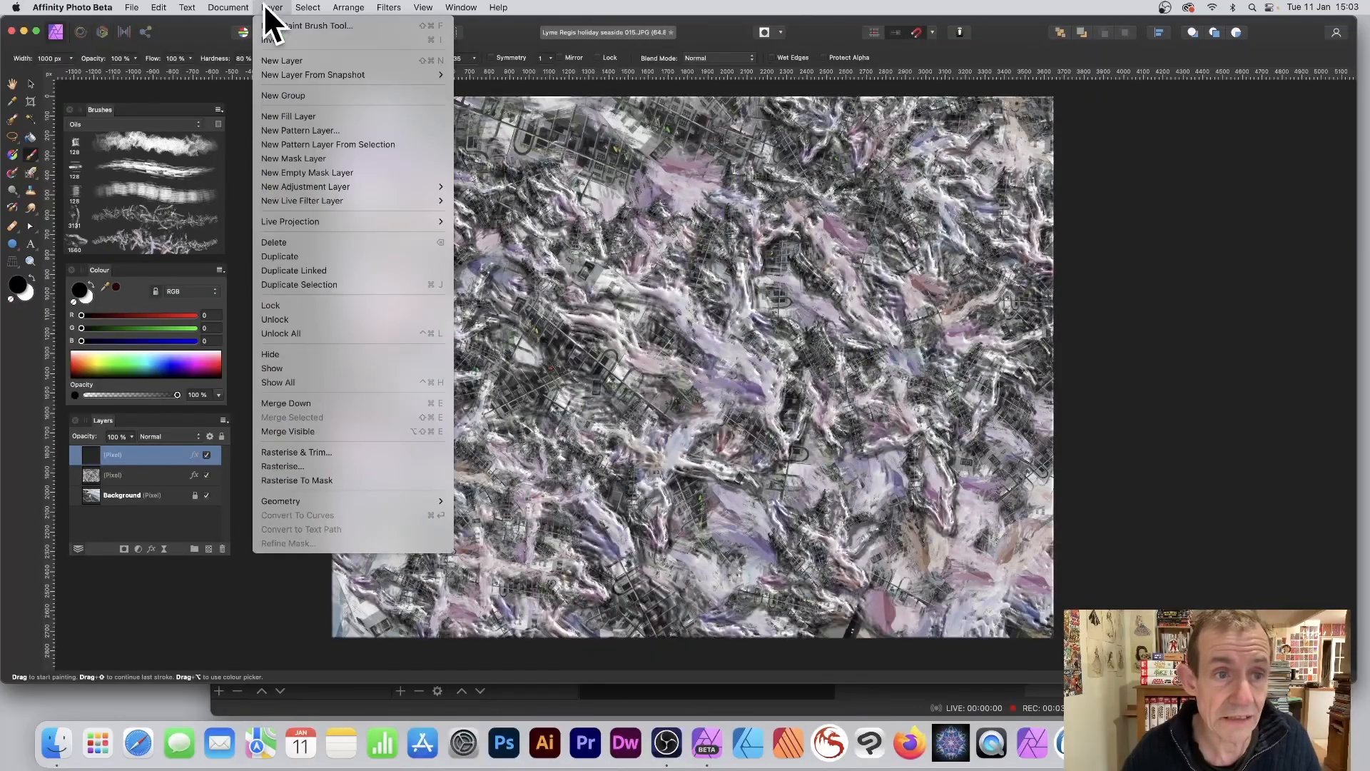
click(281, 60)
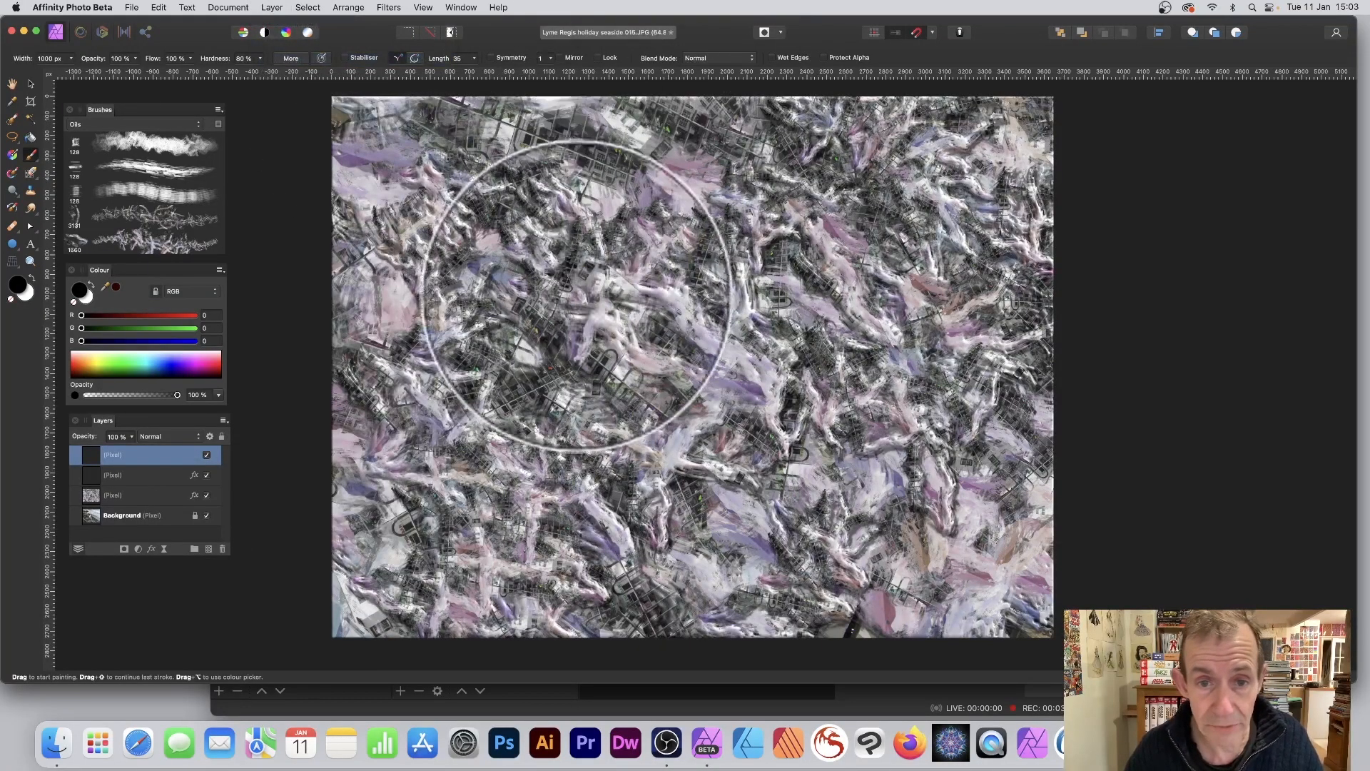
mouse_move(649, 210)
mouse_down()
mouse_move(725, 234)
mouse_move(844, 374)
mouse_move(799, 499)
mouse_move(466, 565)
mouse_move(500, 524)
mouse_move(511, 431)
mouse_move(598, 398)
mouse_up()
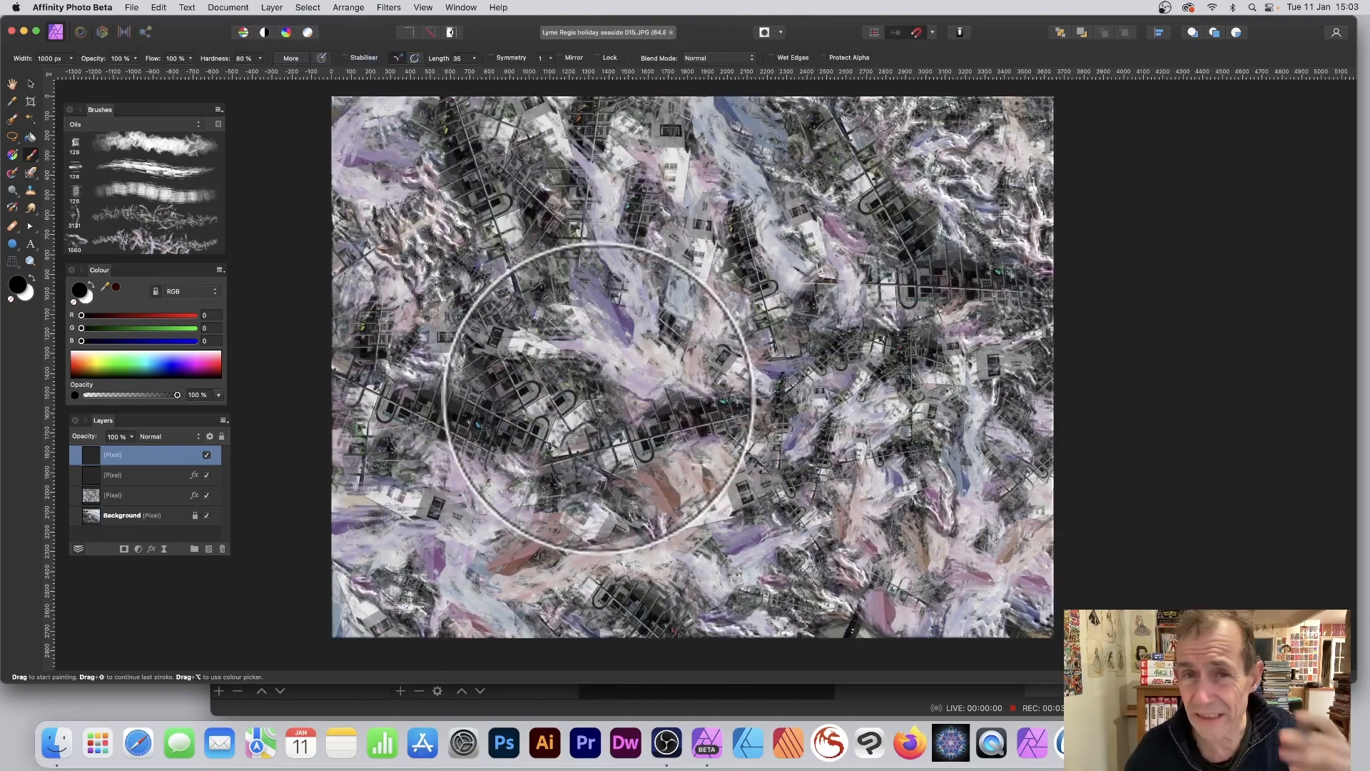
click(598, 398)
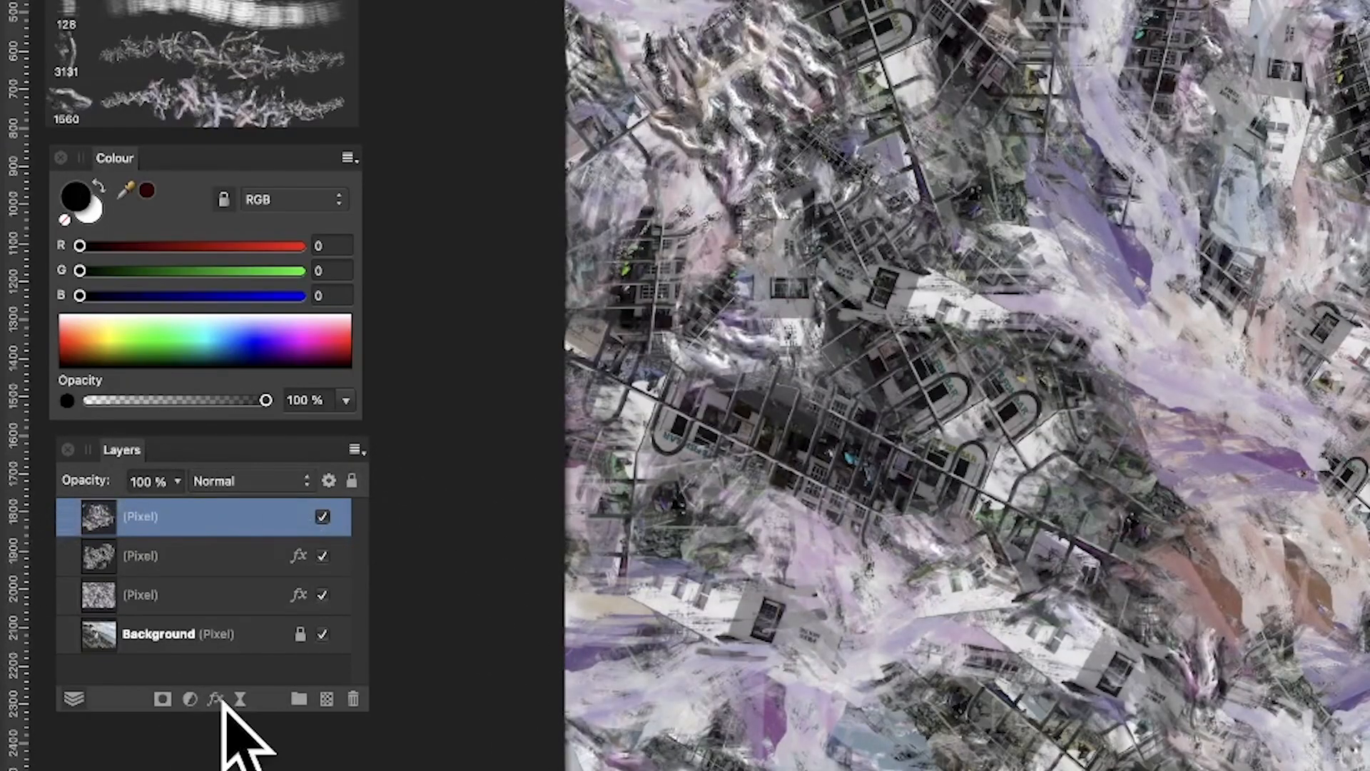
Give the third painted layer a 24.4 px 3D effect, plus an outer shadow with 3.6 px radius, 8.6 px offset and 47% intensity
click(214, 698)
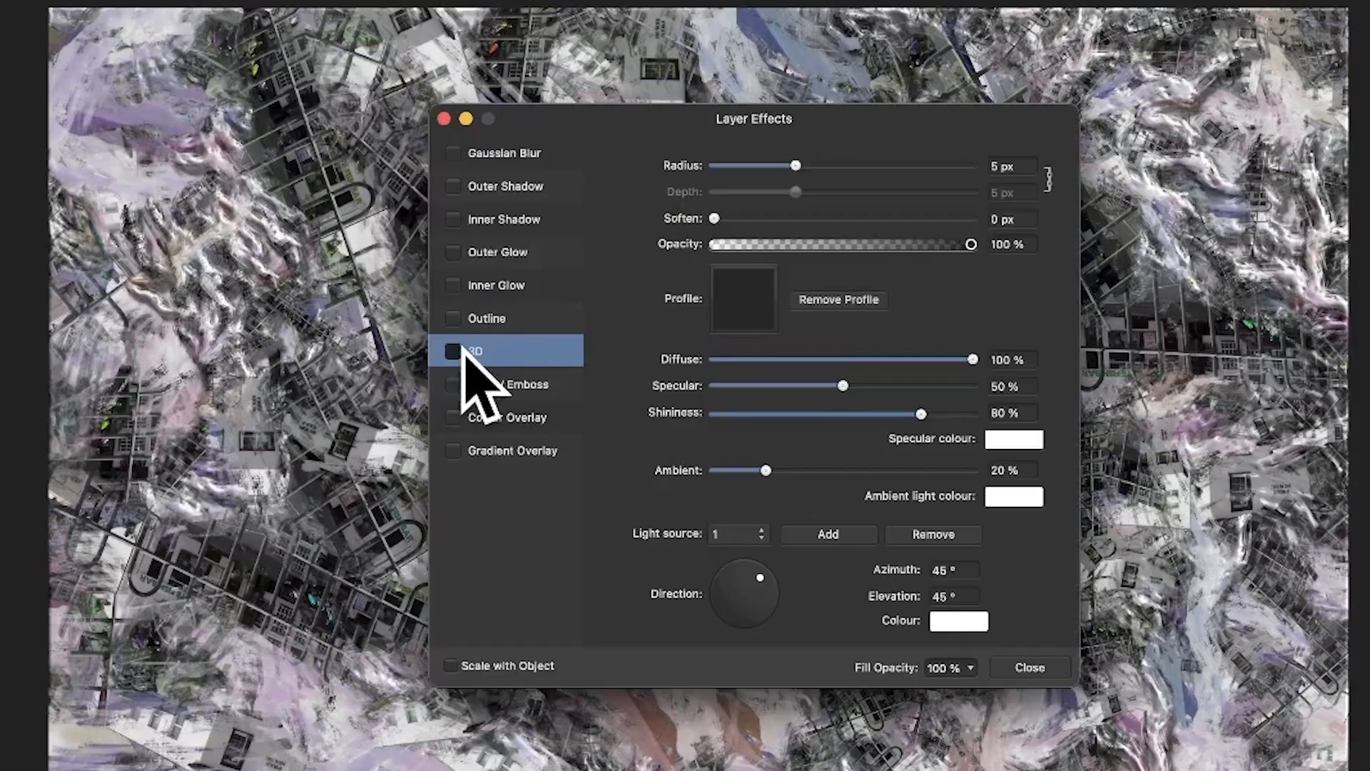
click(1006, 187)
drag(796, 168, 870, 164)
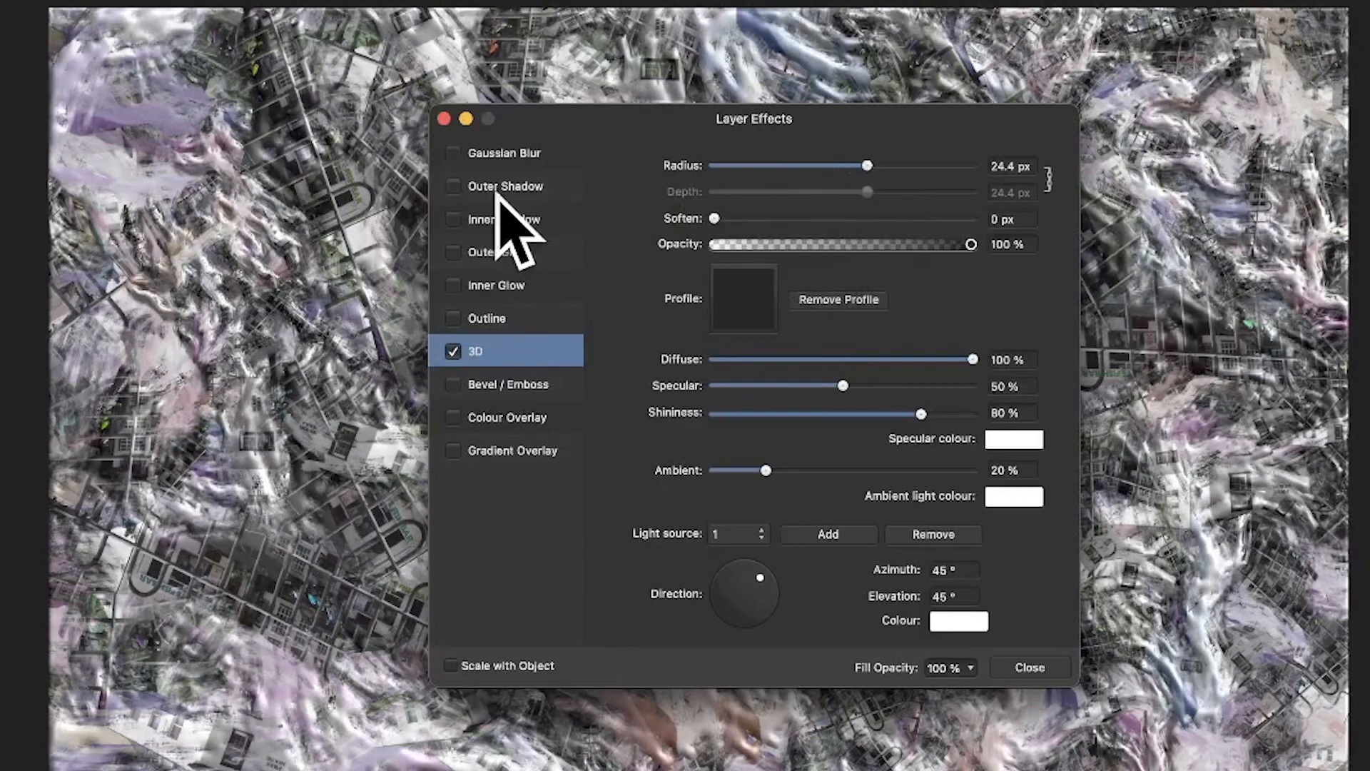
click(475, 187)
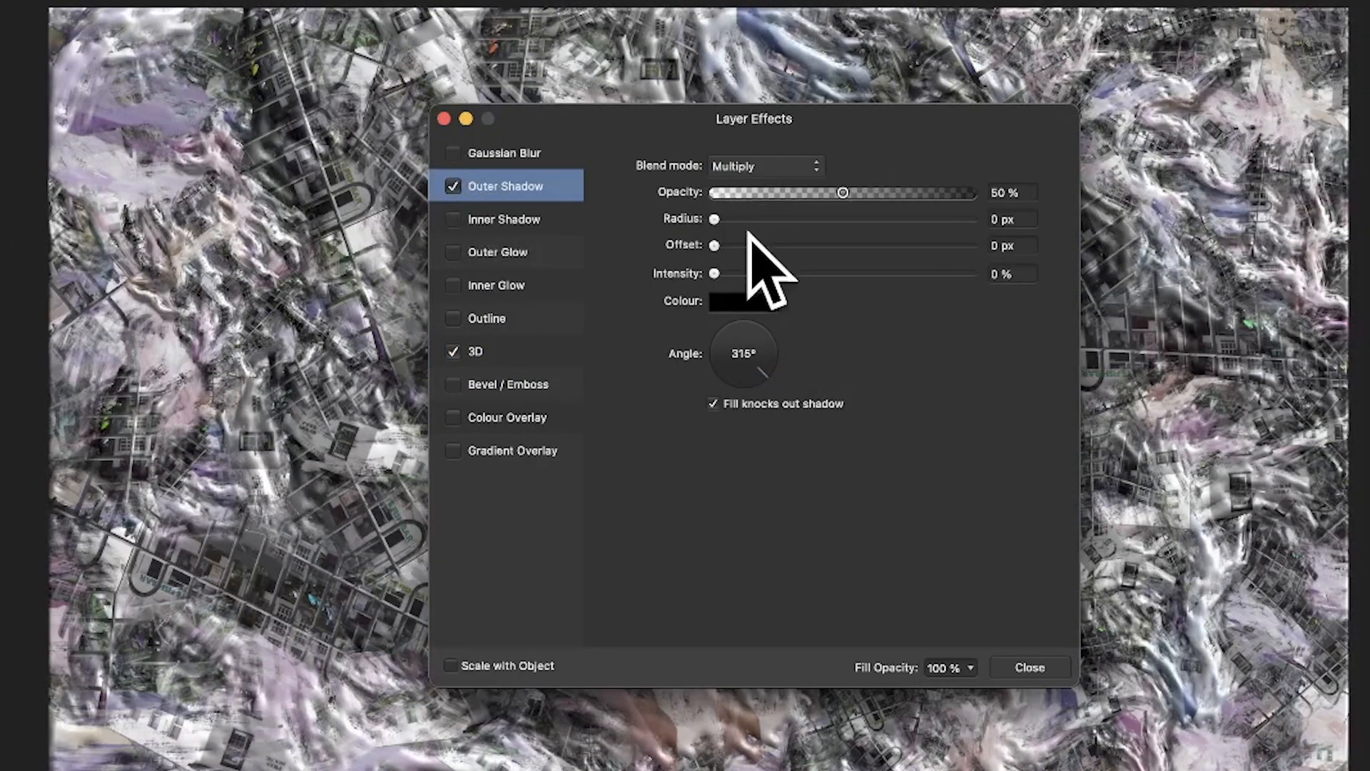
click(770, 219)
drag(798, 244, 837, 274)
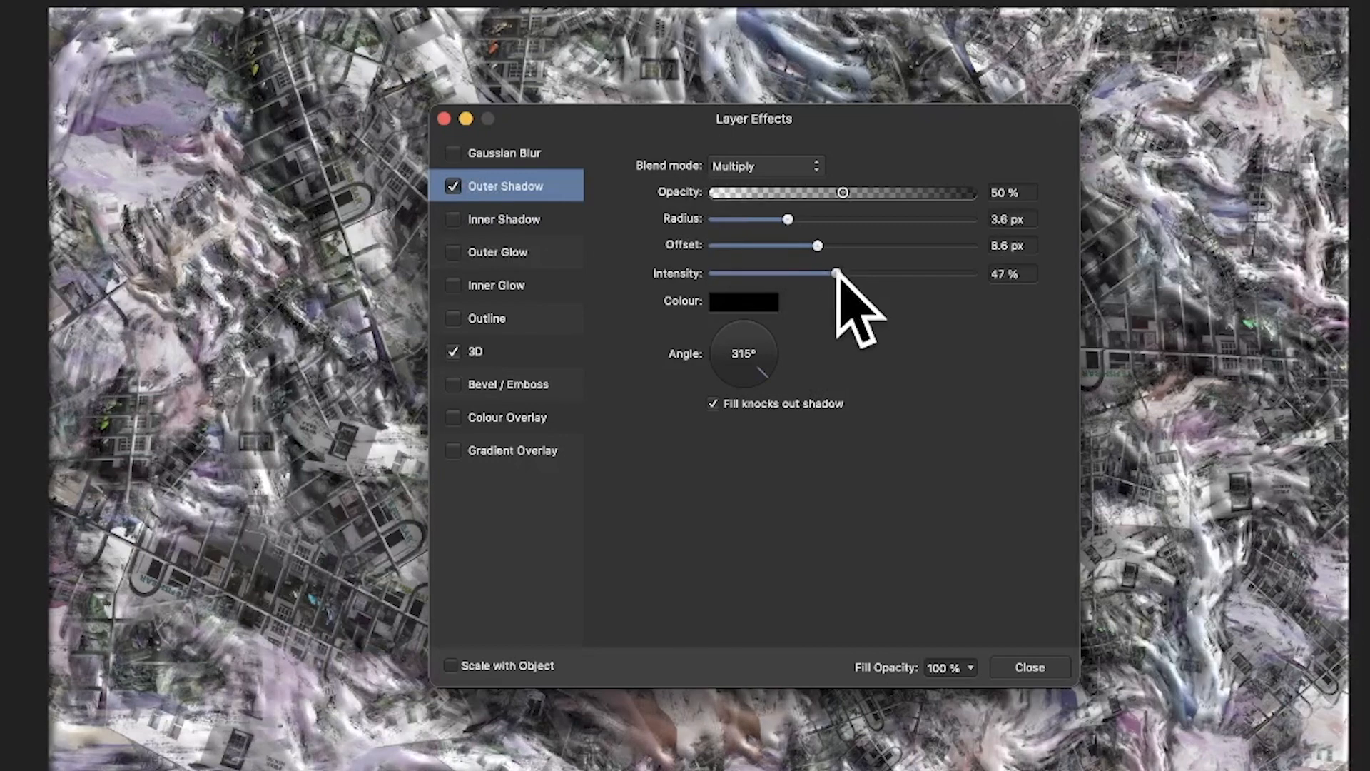
click(1031, 667)
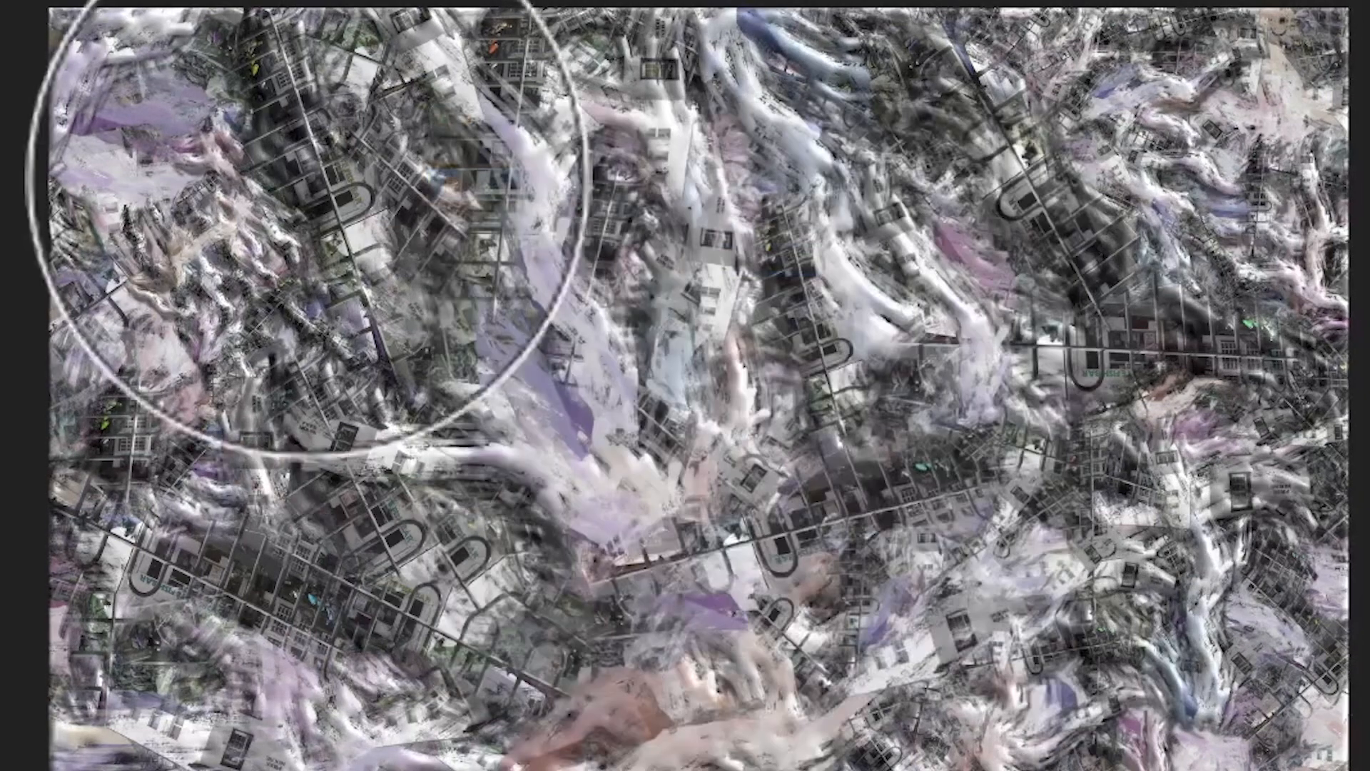